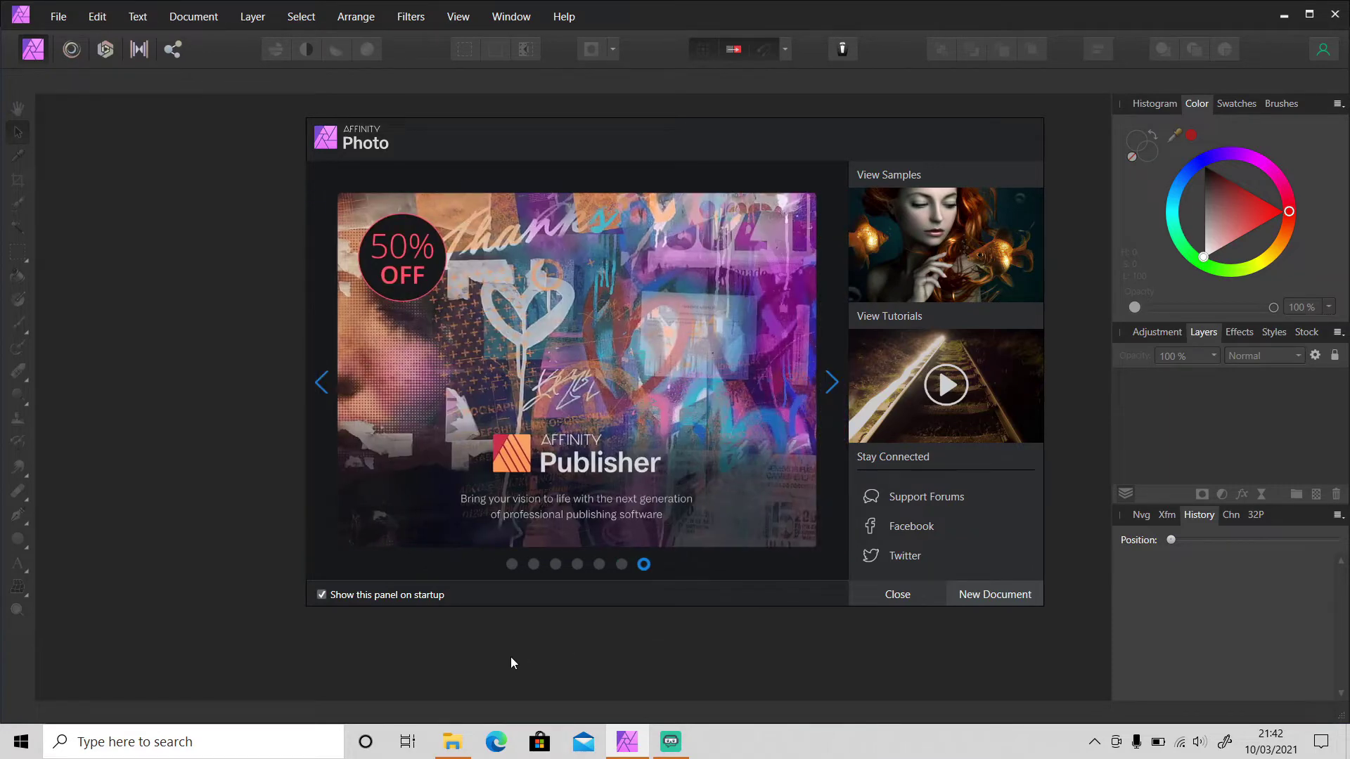
# Step: Open sergei-zhukov-1b0ZIUrZX_4-unsplash.jpg from the Downloads folder in Affinity Photo
pyautogui.click(457, 745)
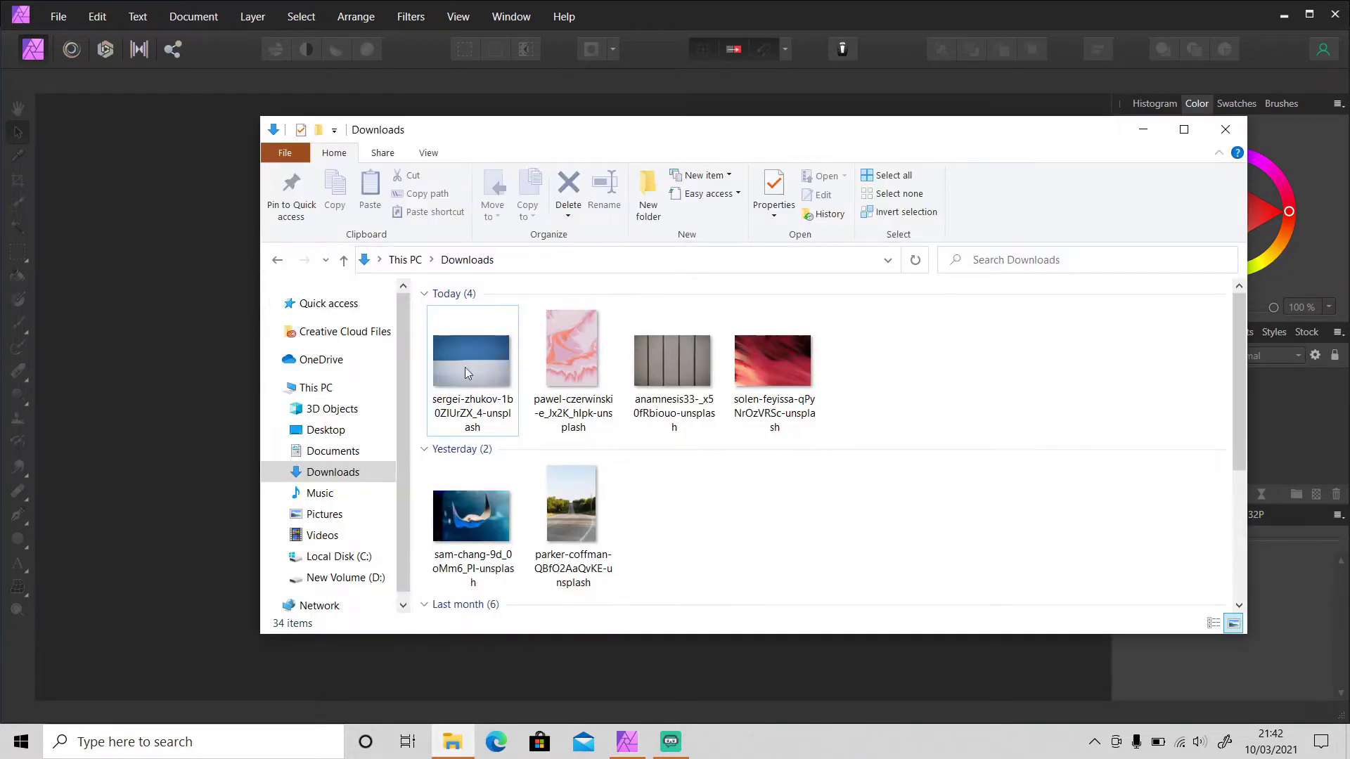
pyautogui.moveTo(458, 378); pyautogui.dragTo(1225, 668)
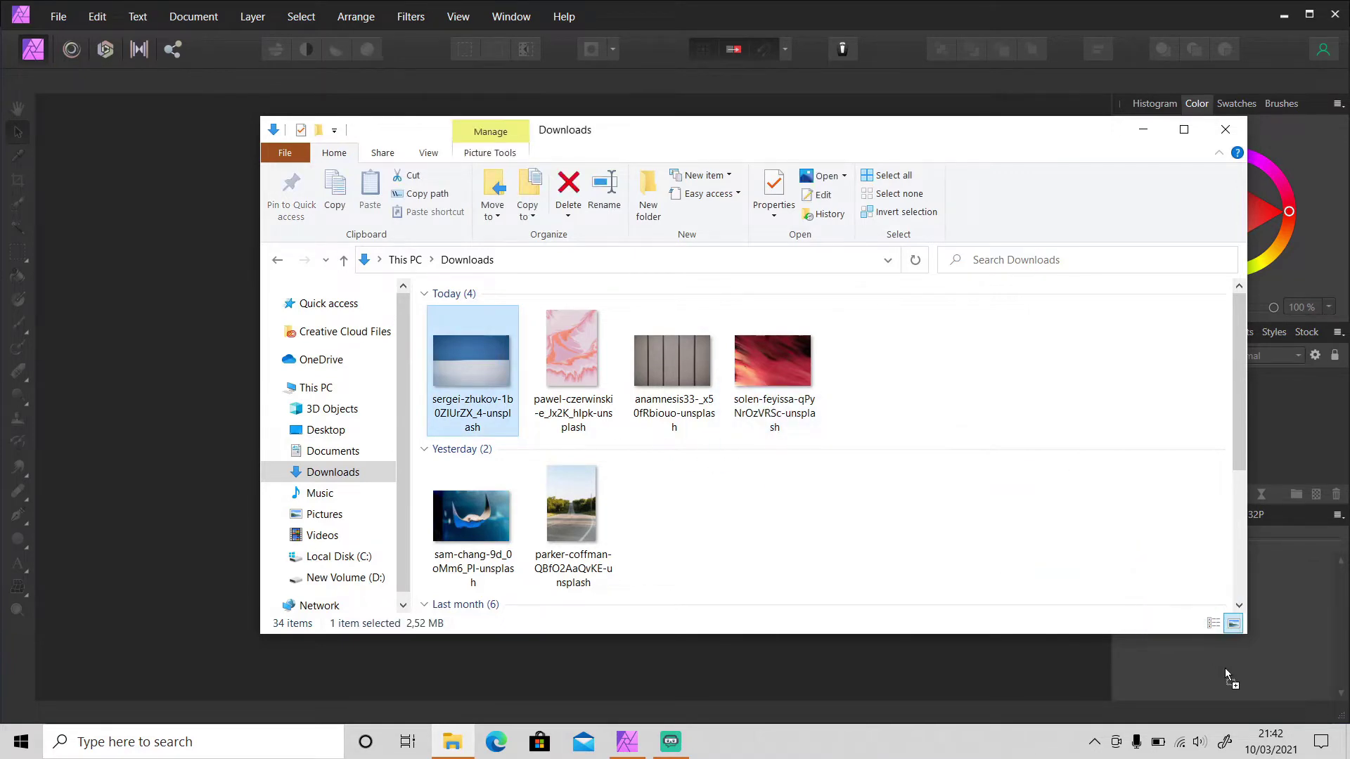
pyautogui.click(904, 19)
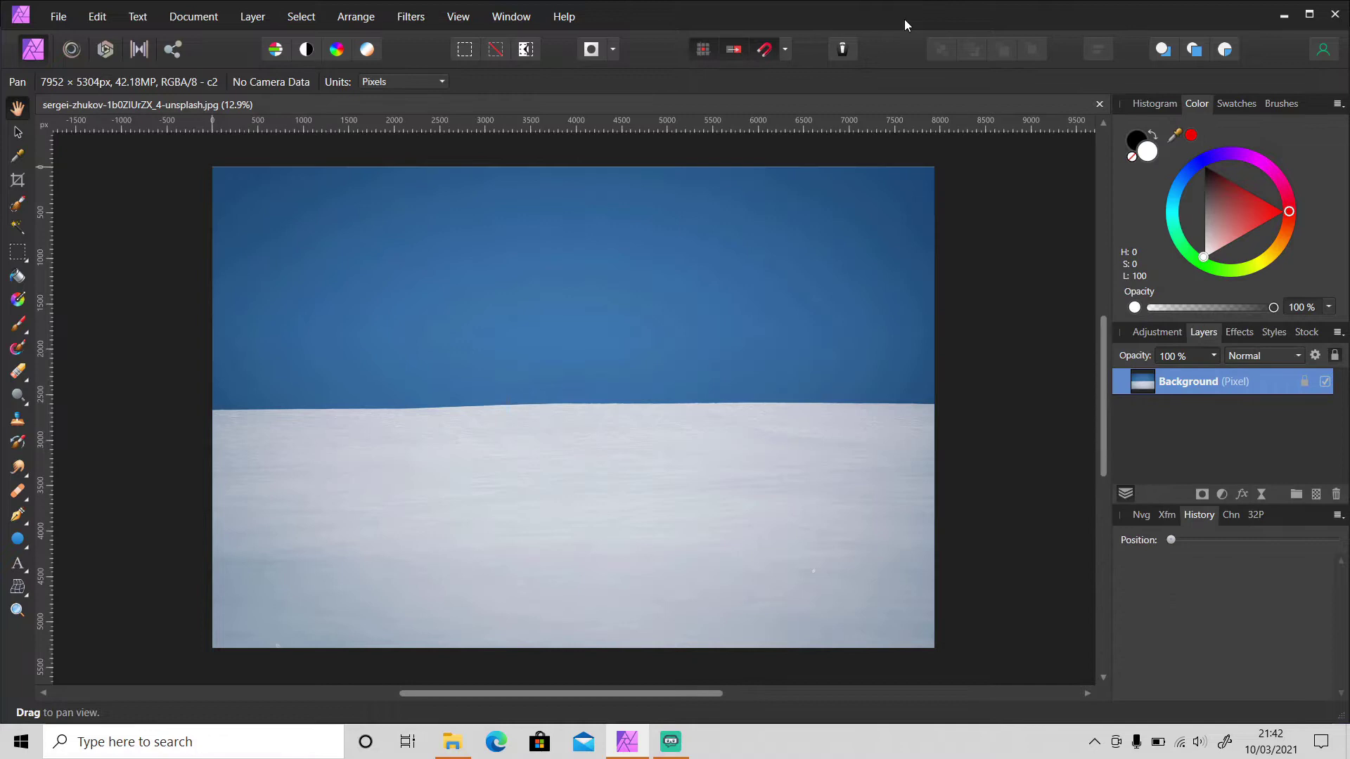
# Step: Set up Artistic Text at 1000 pt with Bold weight
pyautogui.press('t')
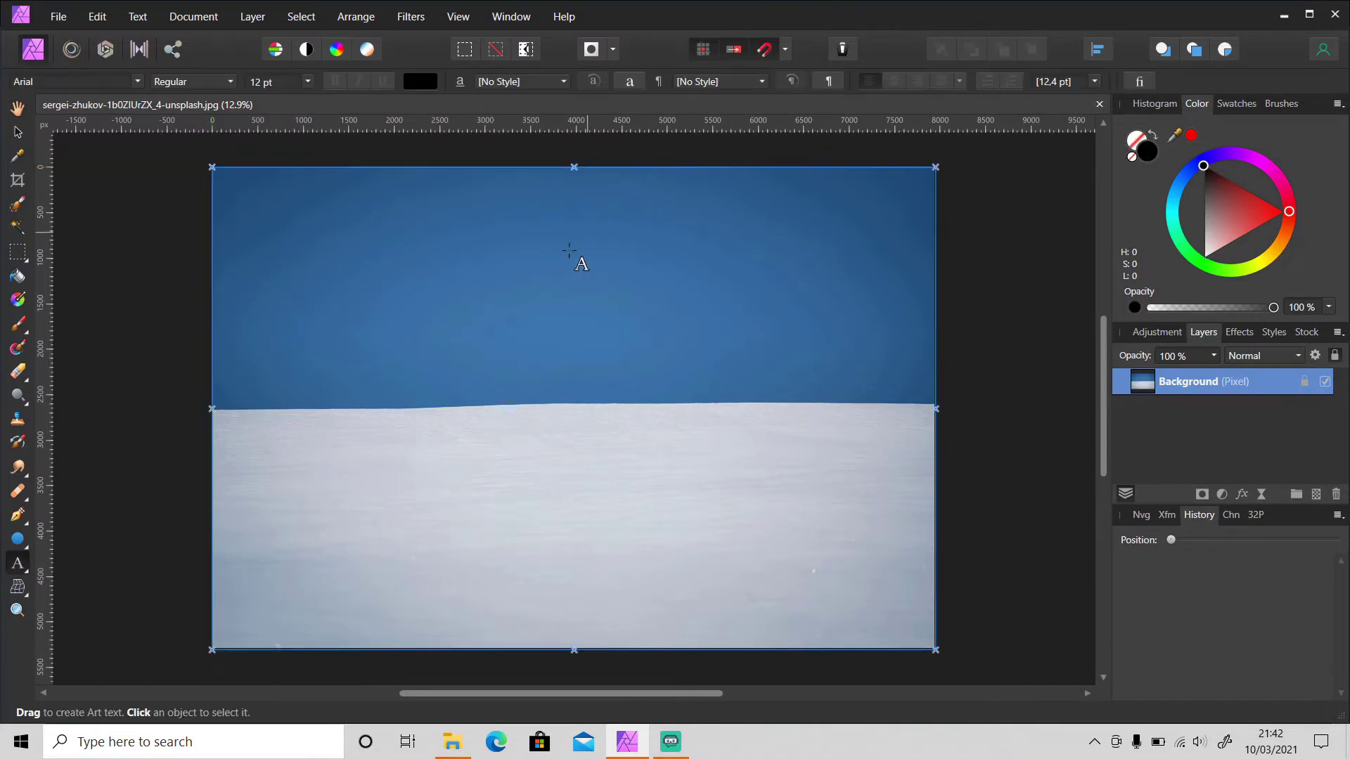
pyautogui.click(288, 83)
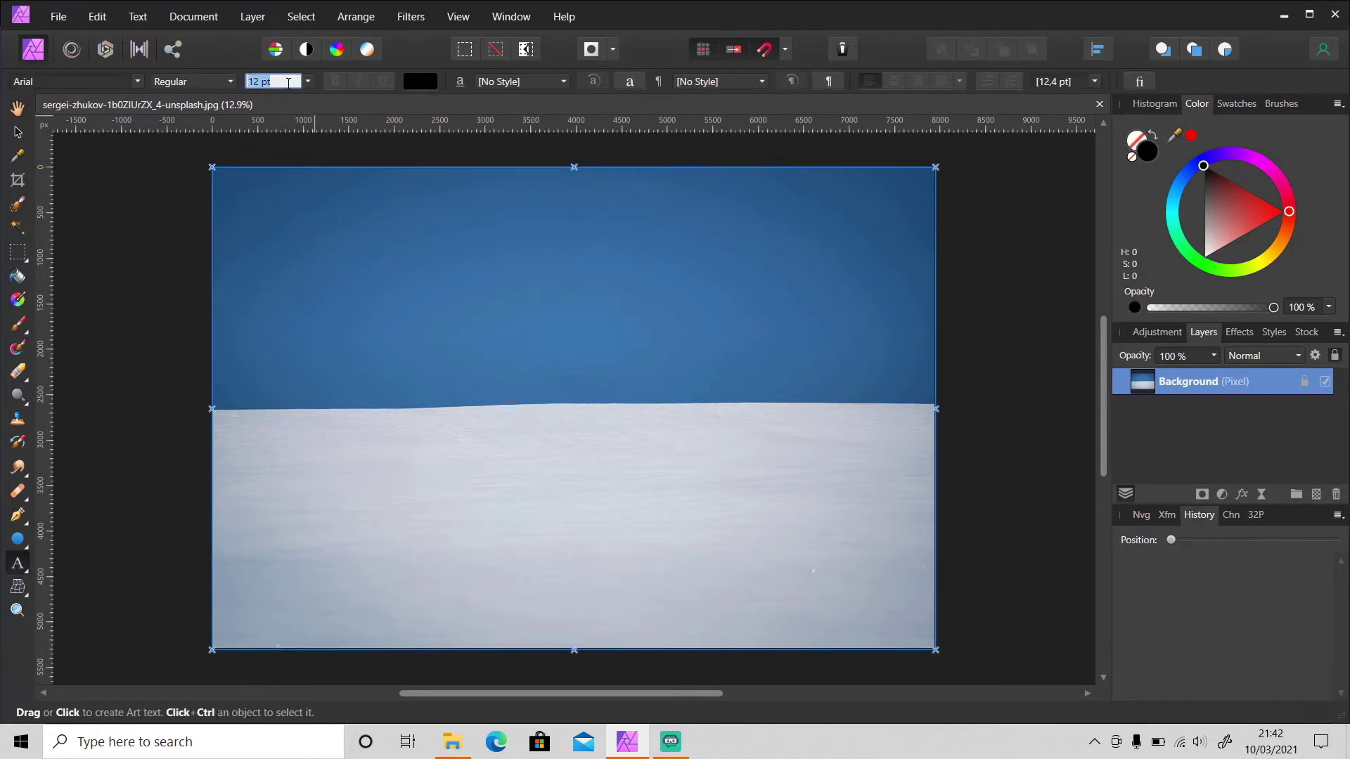
pyautogui.write('1000')
pyautogui.press('Return')
pyautogui.click(211, 81)
pyautogui.click(168, 136)
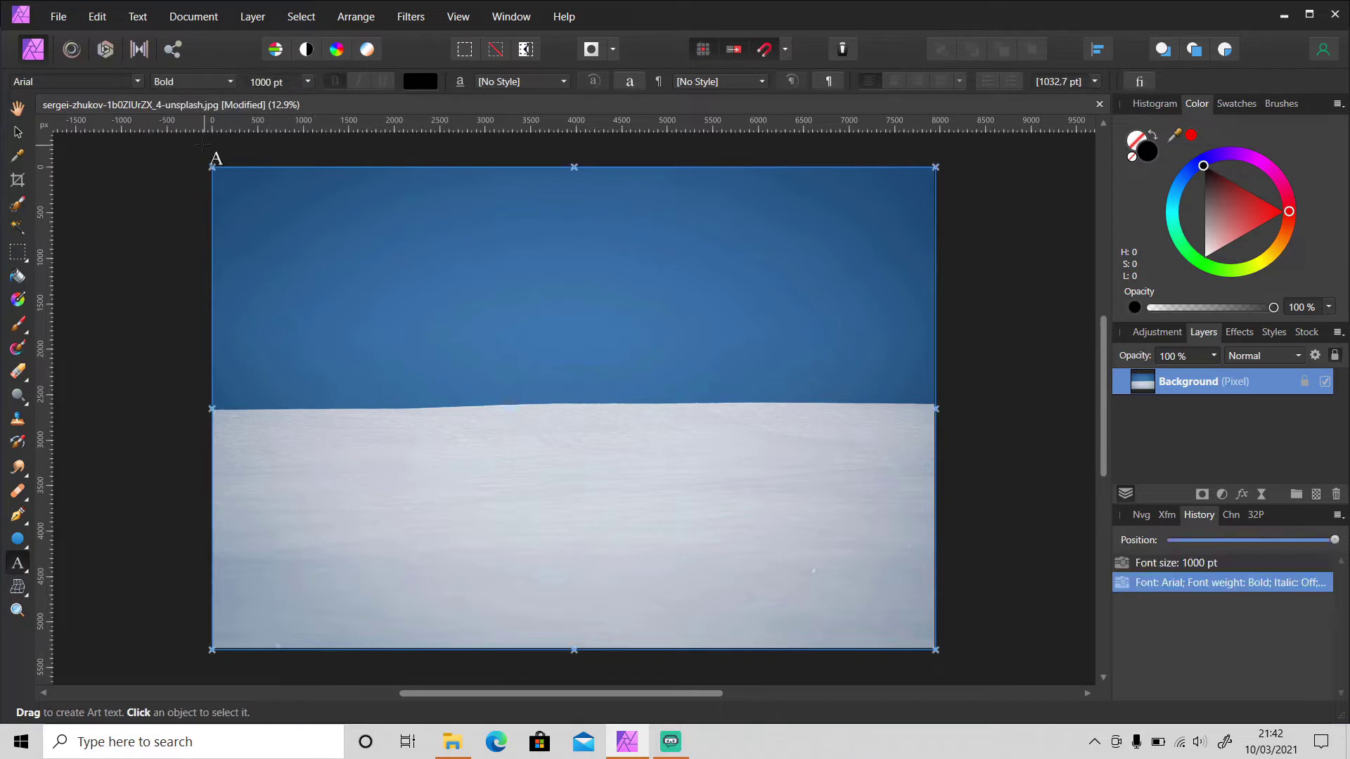
# Step: Type TASTE on the photo and move it lower in the sky
pyautogui.click(424, 316)
pyautogui.write('TASTE')
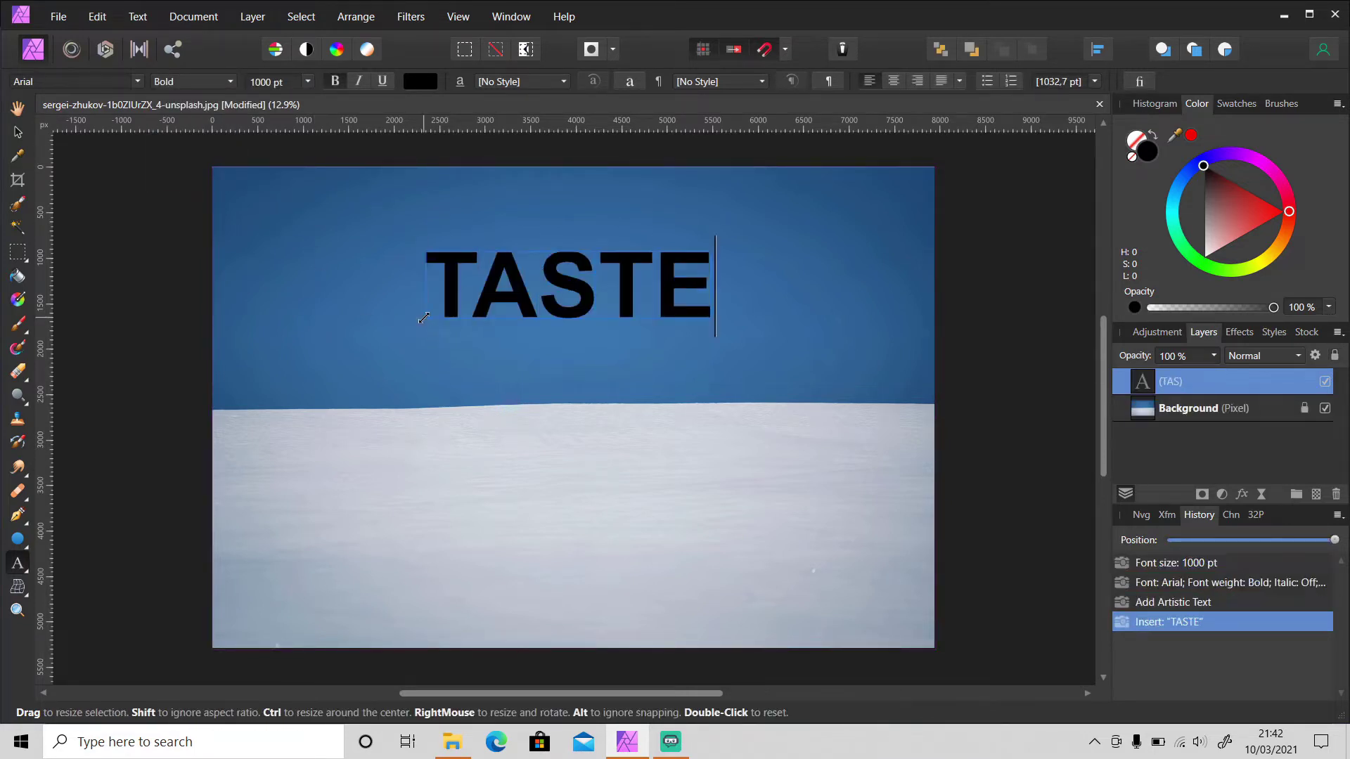
pyautogui.press('Escape')
pyautogui.click(18, 132)
pyautogui.moveTo(517, 285); pyautogui.dragTo(522, 333)
# Step: Add GOOD on the snow, centre it directly under TASTE, and deselect
pyautogui.press('t')
pyautogui.click(531, 493)
pyautogui.click(553, 510)
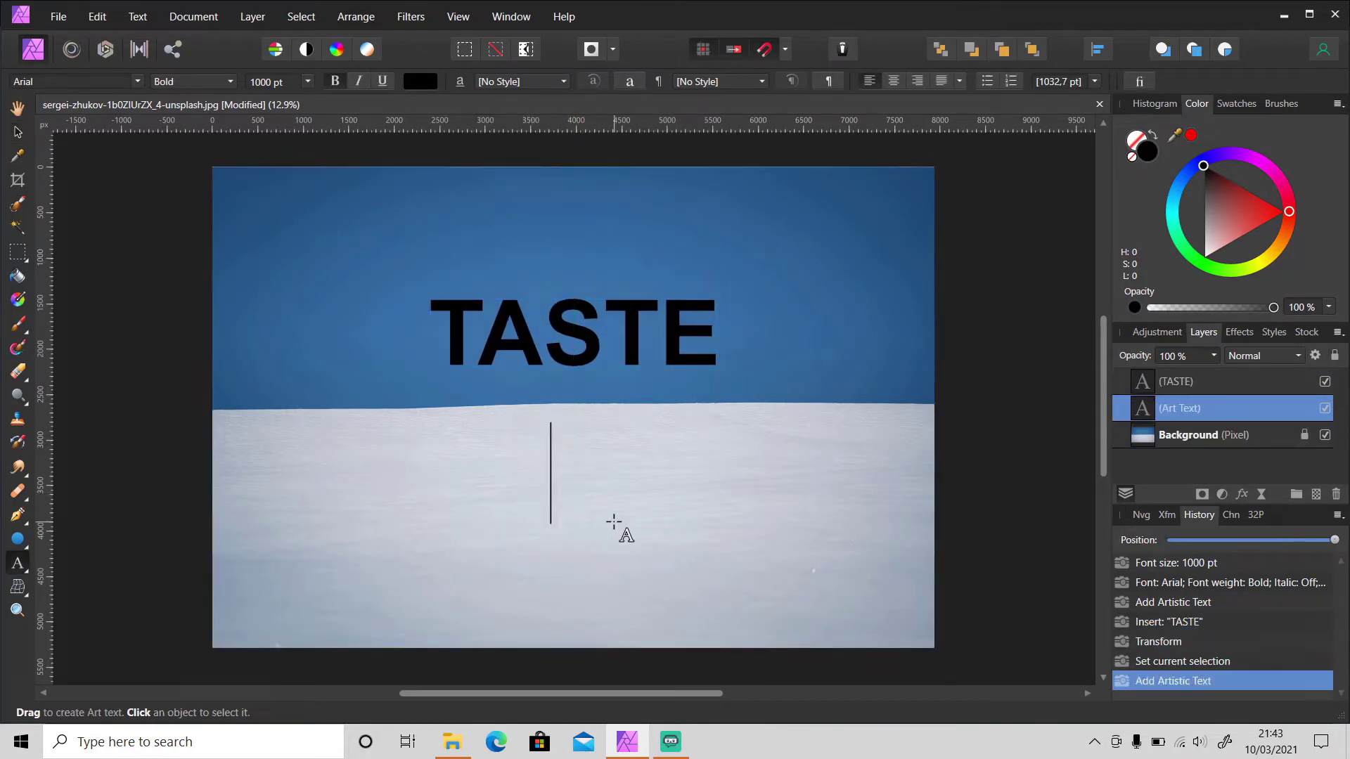
pyautogui.write('GOOD')
pyautogui.press('Escape')
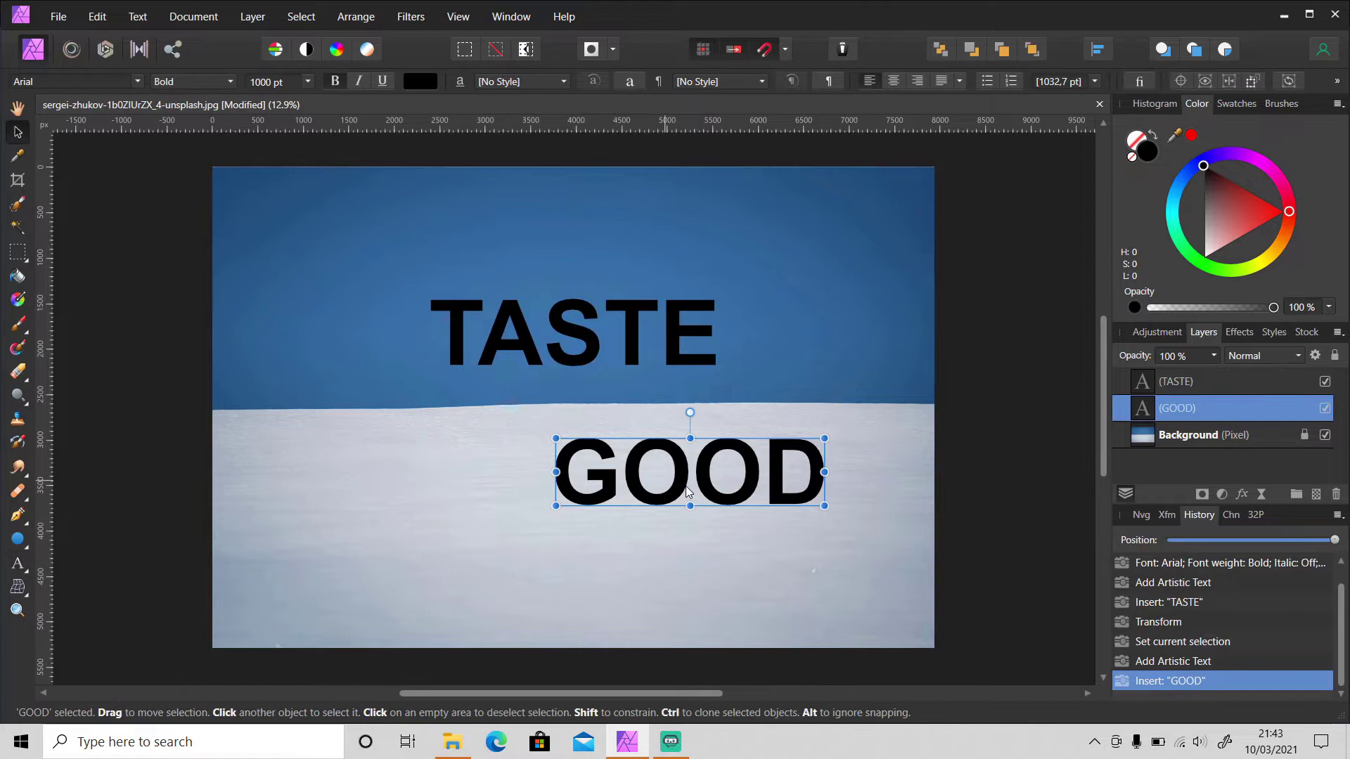
pyautogui.moveTo(625, 494); pyautogui.dragTo(517, 488)
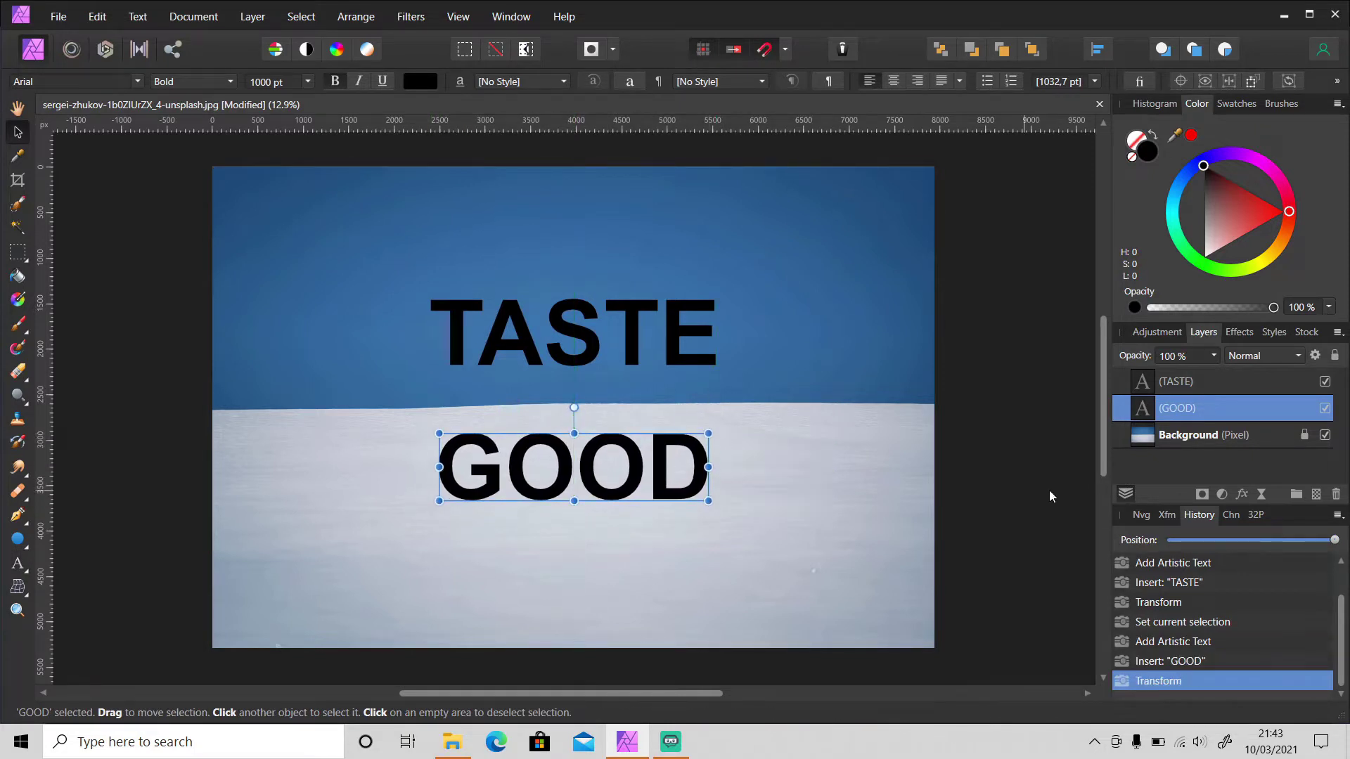
pyautogui.click(1031, 491)
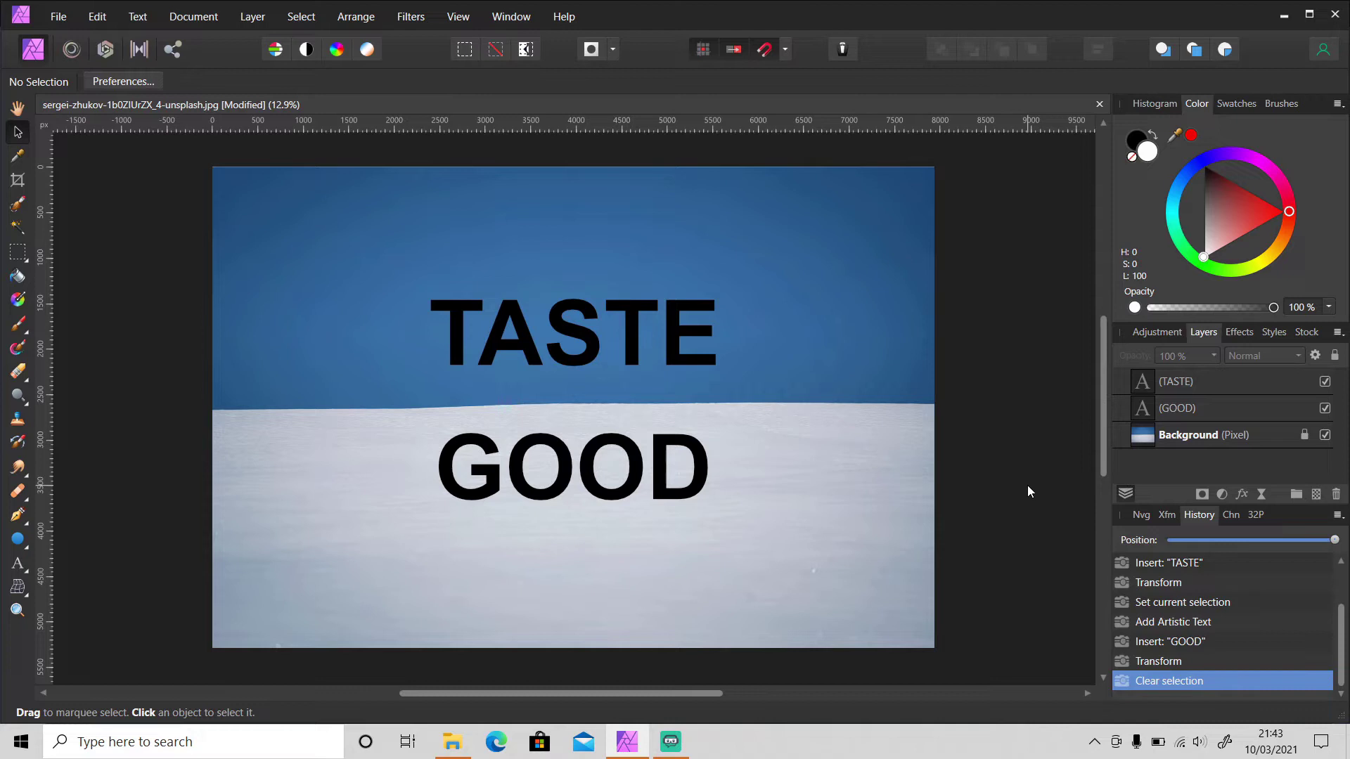
pyautogui.click(1205, 409)
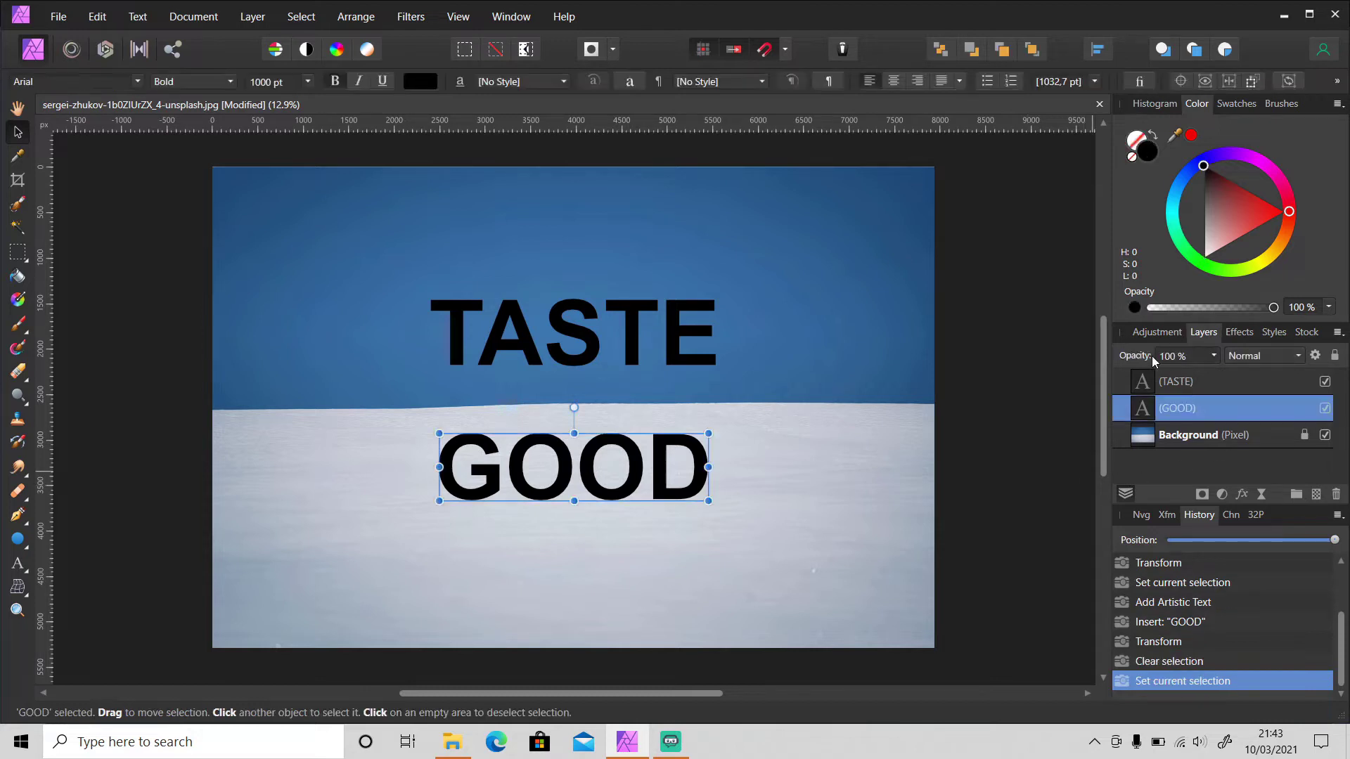
pyautogui.moveTo(1215, 354); pyautogui.dragTo(1229, 464)
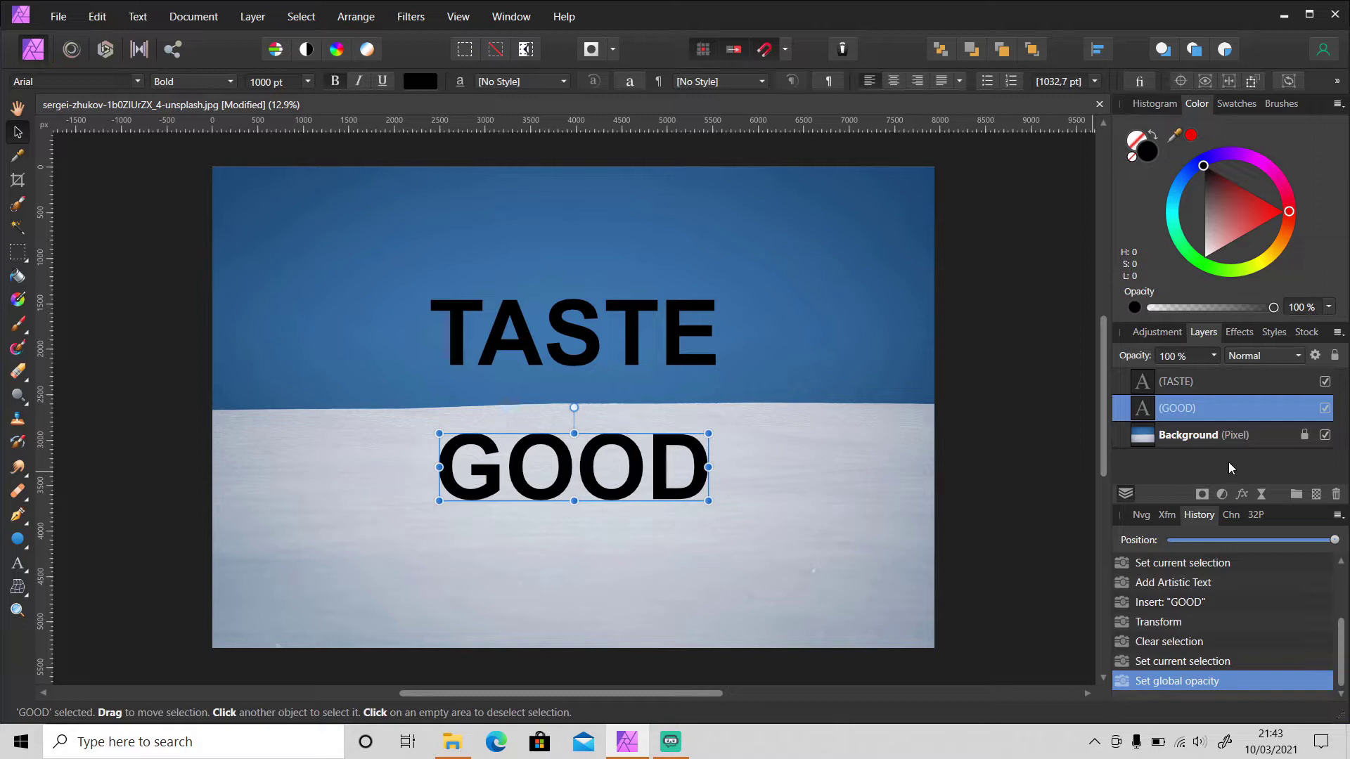
pyautogui.click(1226, 383)
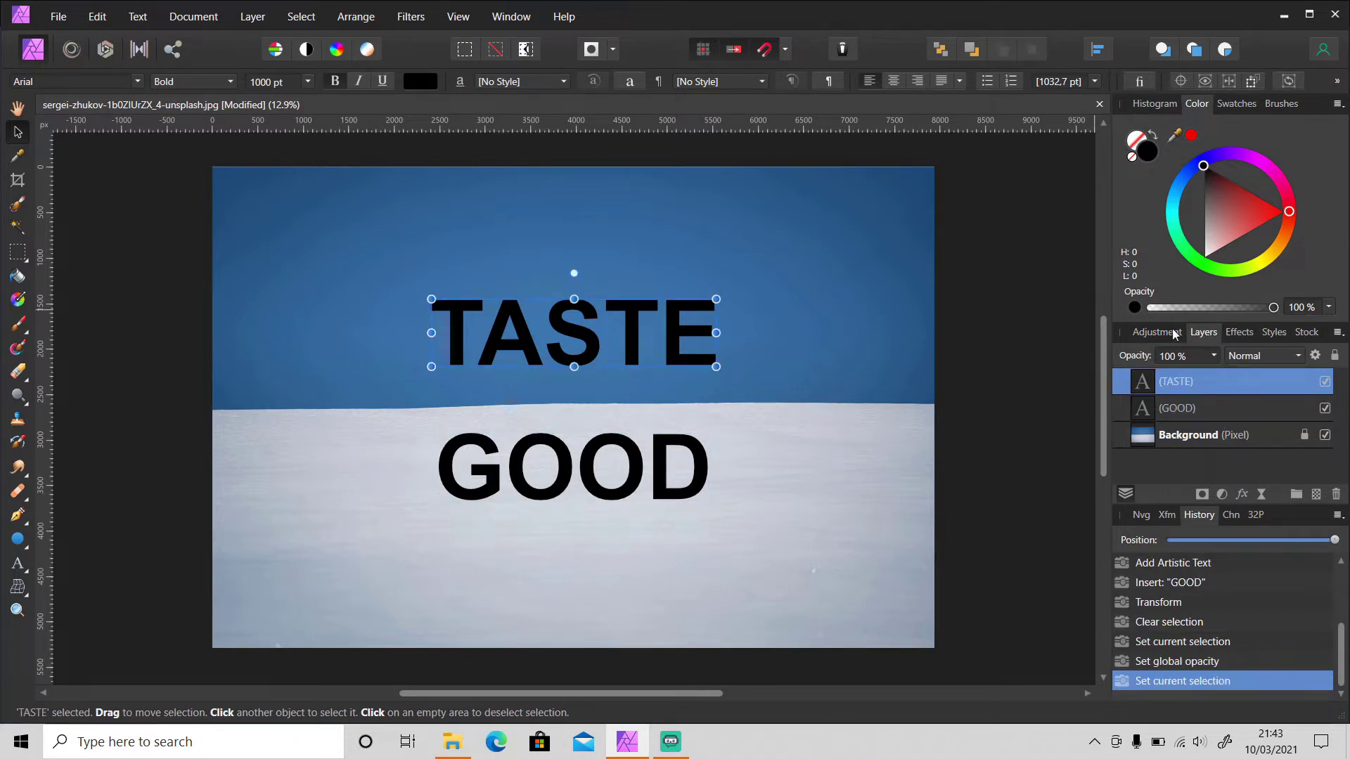
# Step: Move TASTE below GOOD in the layer stack and fade it to 60% opacity
pyautogui.click(1242, 495)
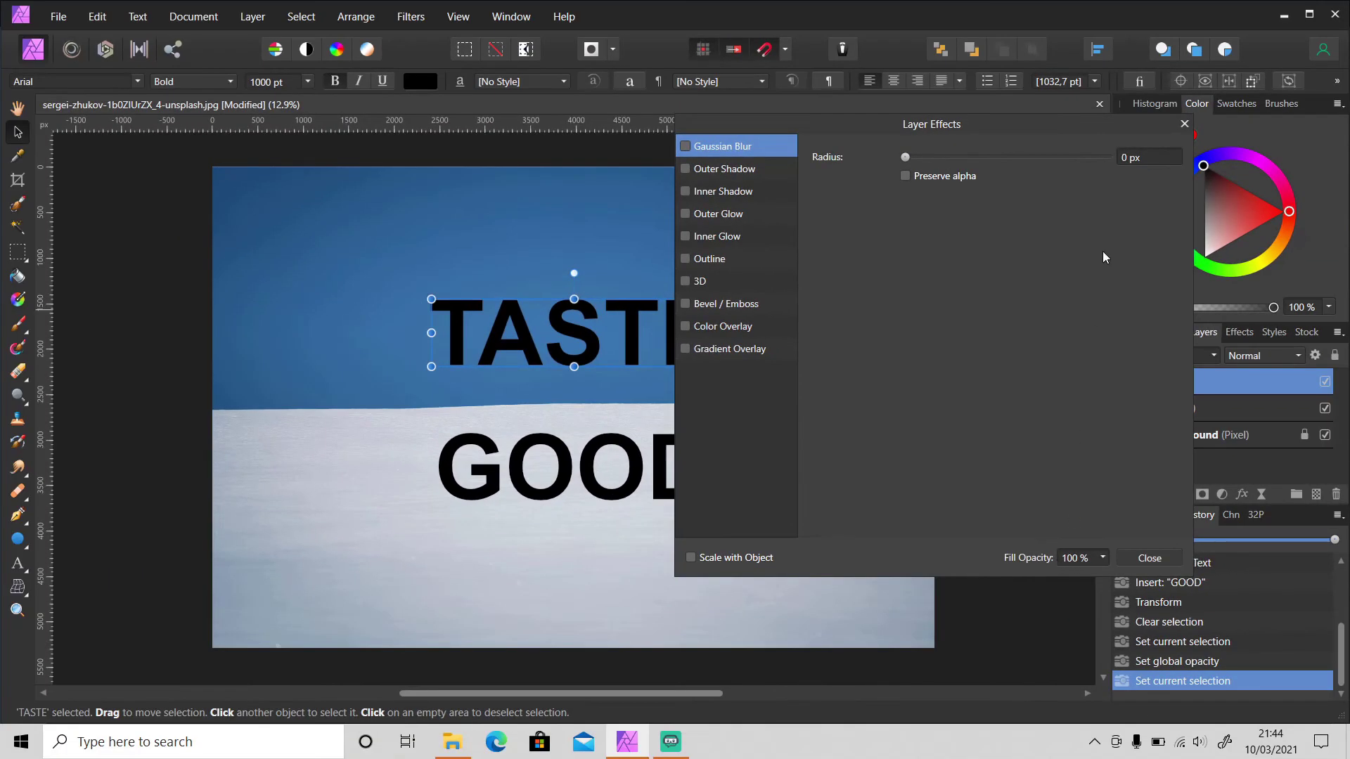
pyautogui.click(1185, 125)
pyautogui.moveTo(1210, 380); pyautogui.dragTo(1222, 429)
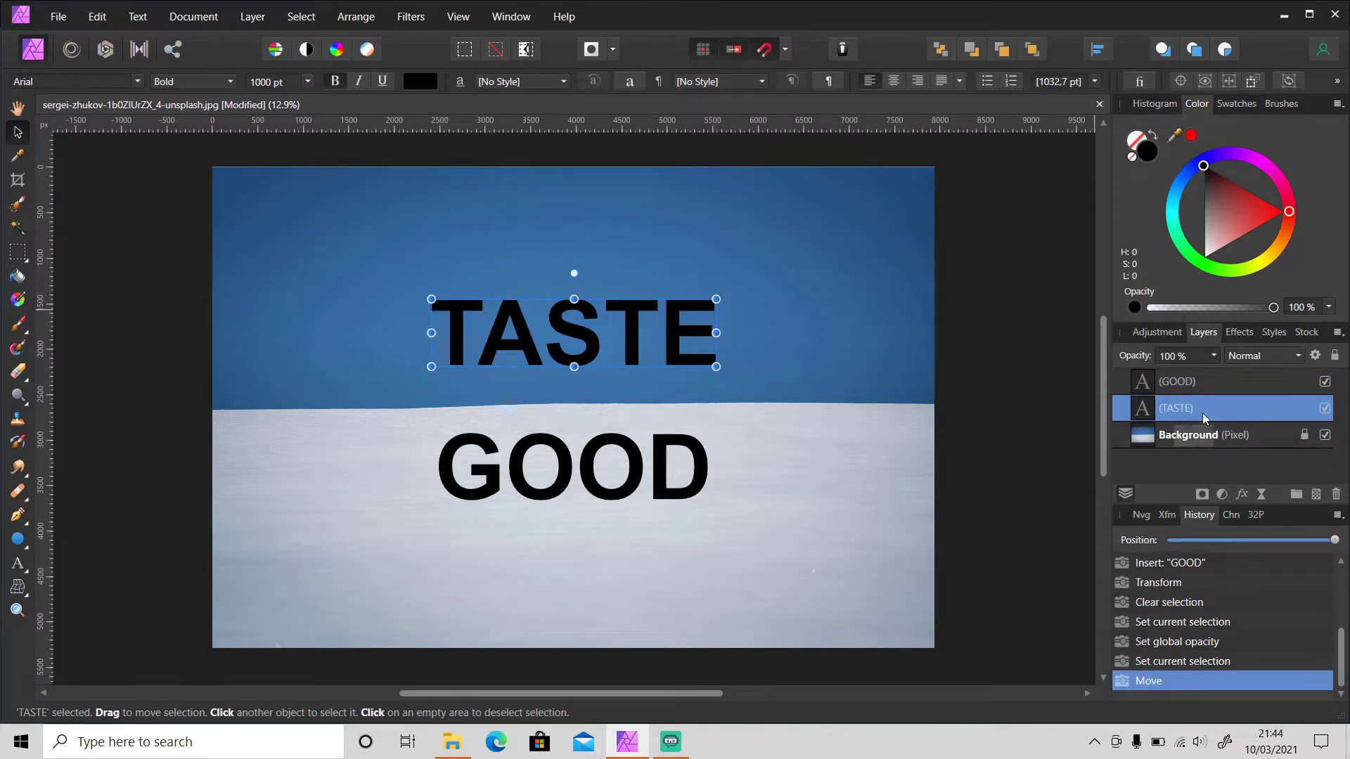
pyautogui.click(1215, 359)
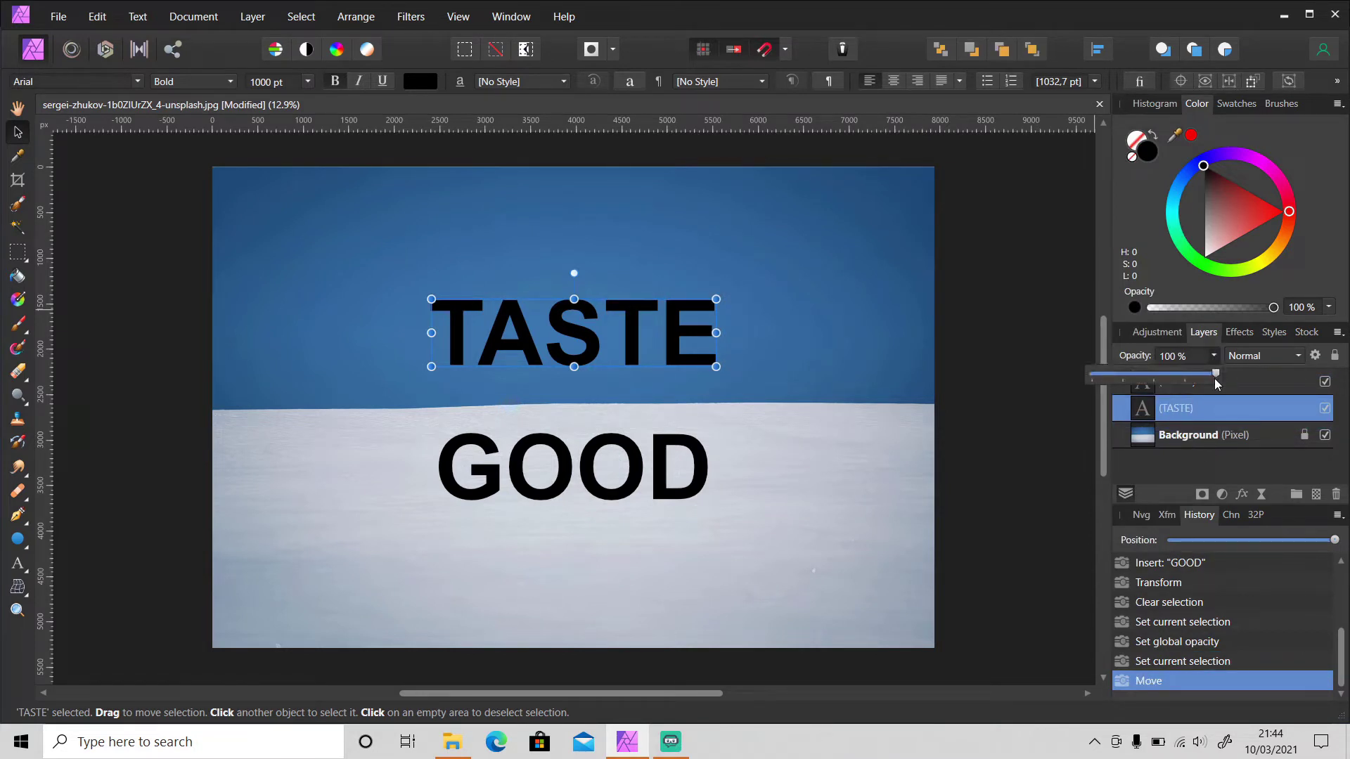
pyautogui.moveTo(1217, 375); pyautogui.dragTo(1125, 381)
# Step: Lower GOOD's fill opacity to 25% in Layer Effects
pyautogui.click(1224, 385)
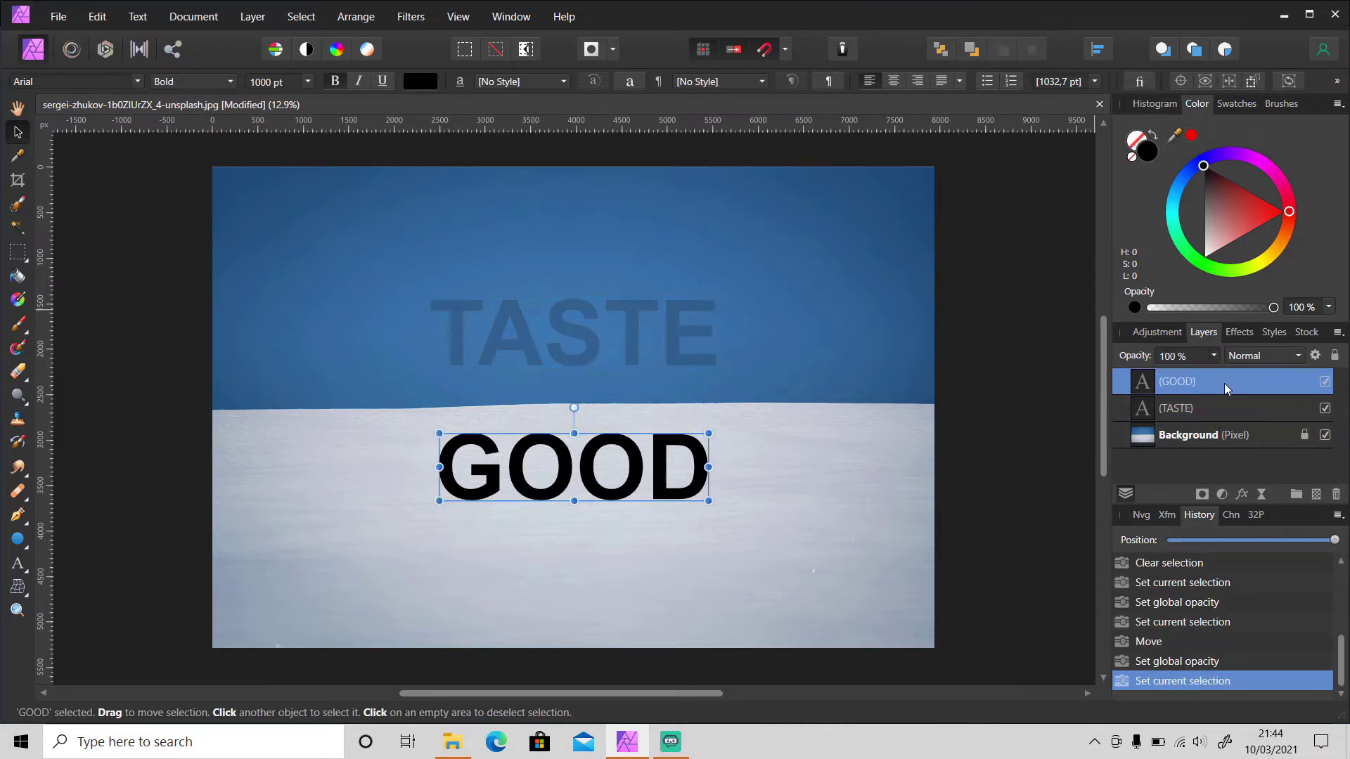
pyautogui.click(1242, 495)
pyautogui.click(1103, 558)
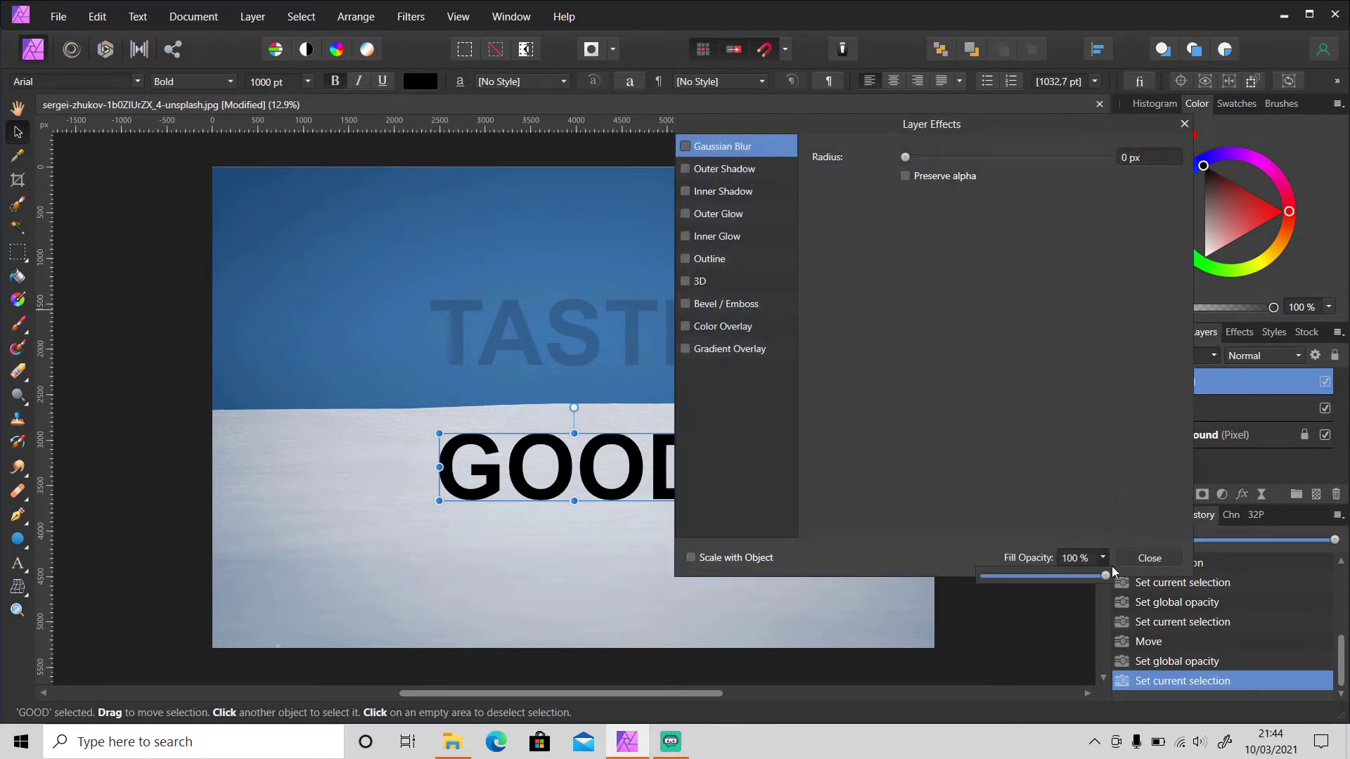
pyautogui.moveTo(1108, 576); pyautogui.dragTo(1016, 582)
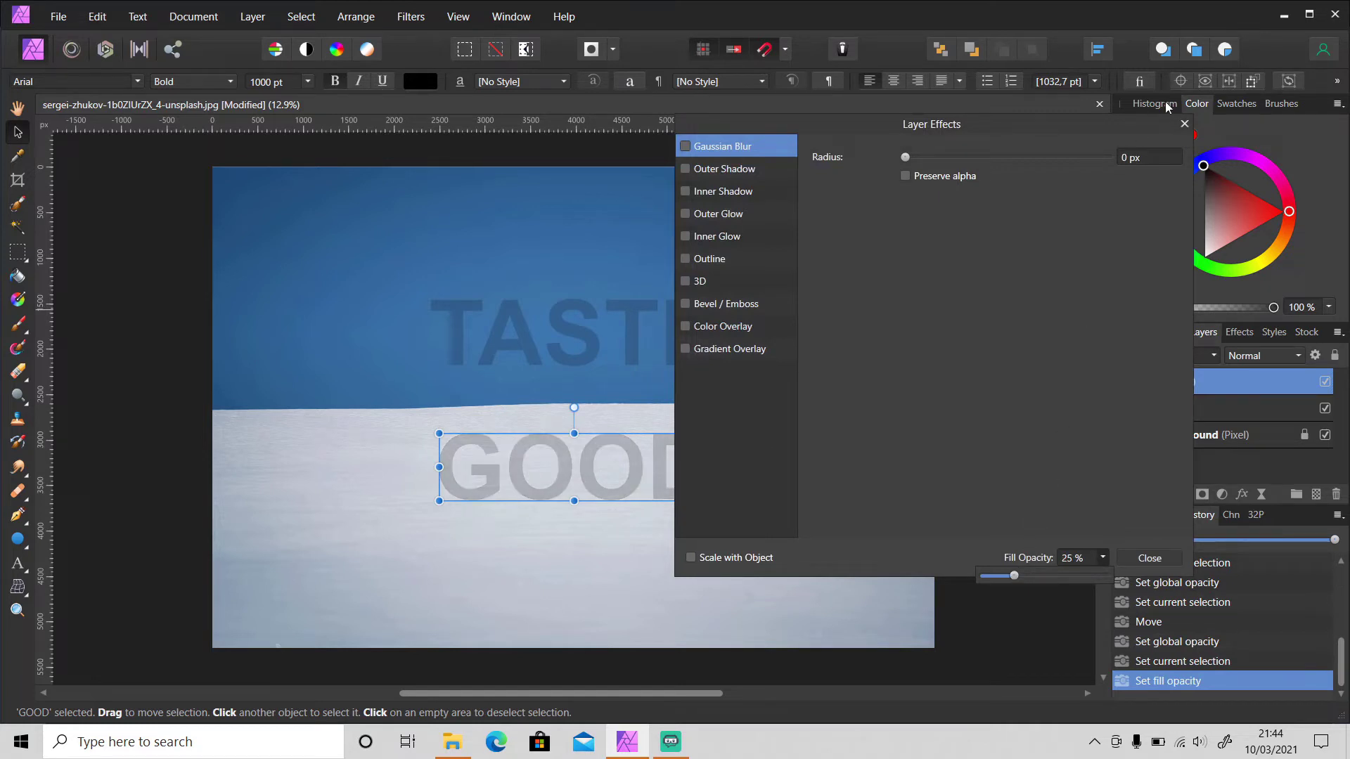
pyautogui.click(1186, 127)
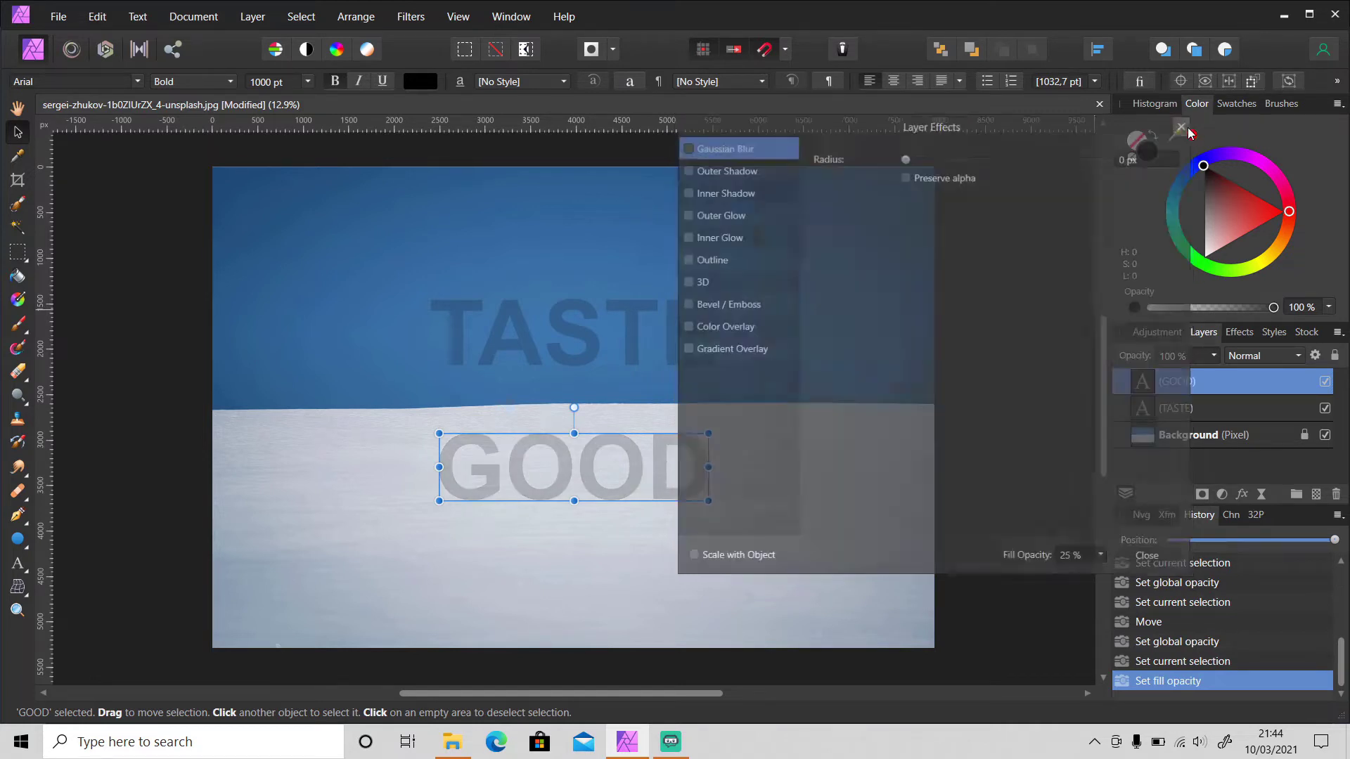
# Step: Undo GOOD's fill opacity and TASTE's opacity changes, then move GOOD below TASTE
pyautogui.click(1000, 467)
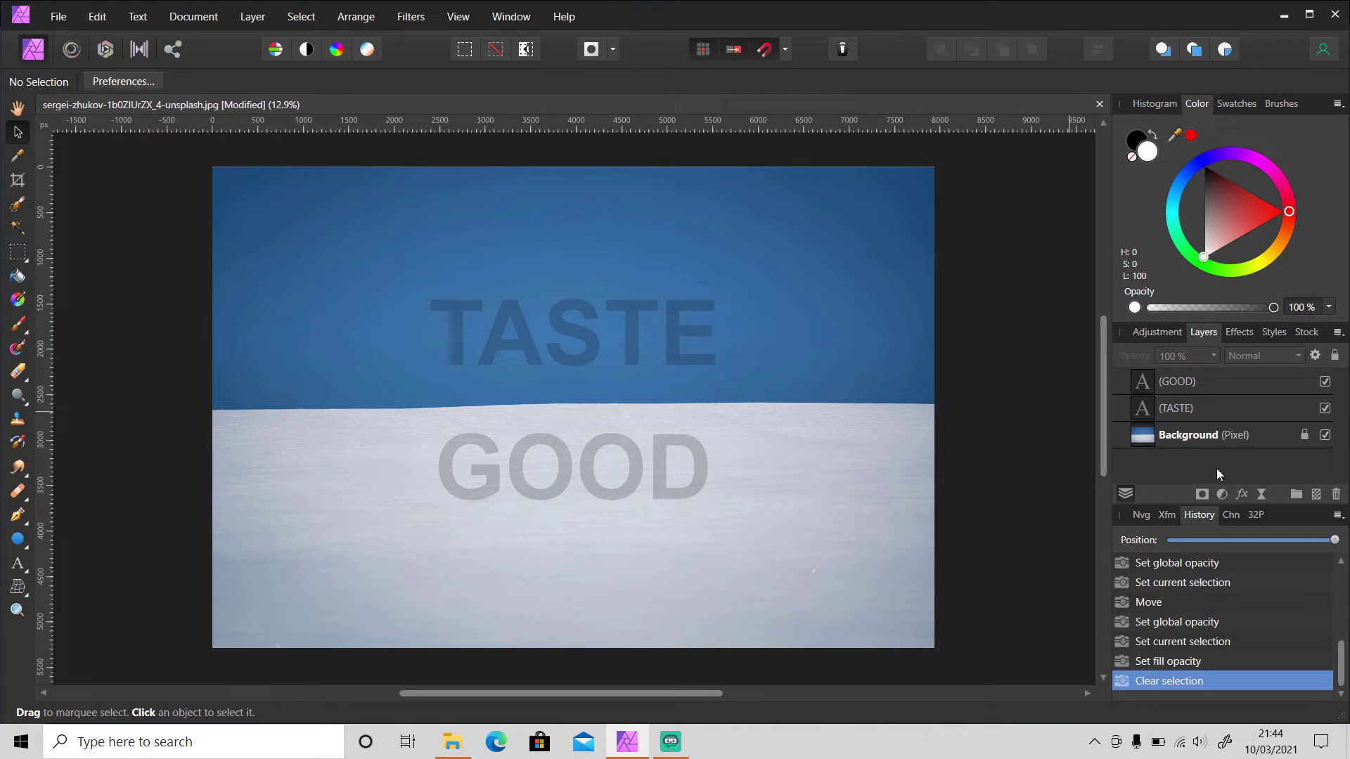
pyautogui.hotkey('ctrl', 'z')
pyautogui.hotkey('ctrl', 'z')
pyautogui.hotkey('ctrl', 'z')
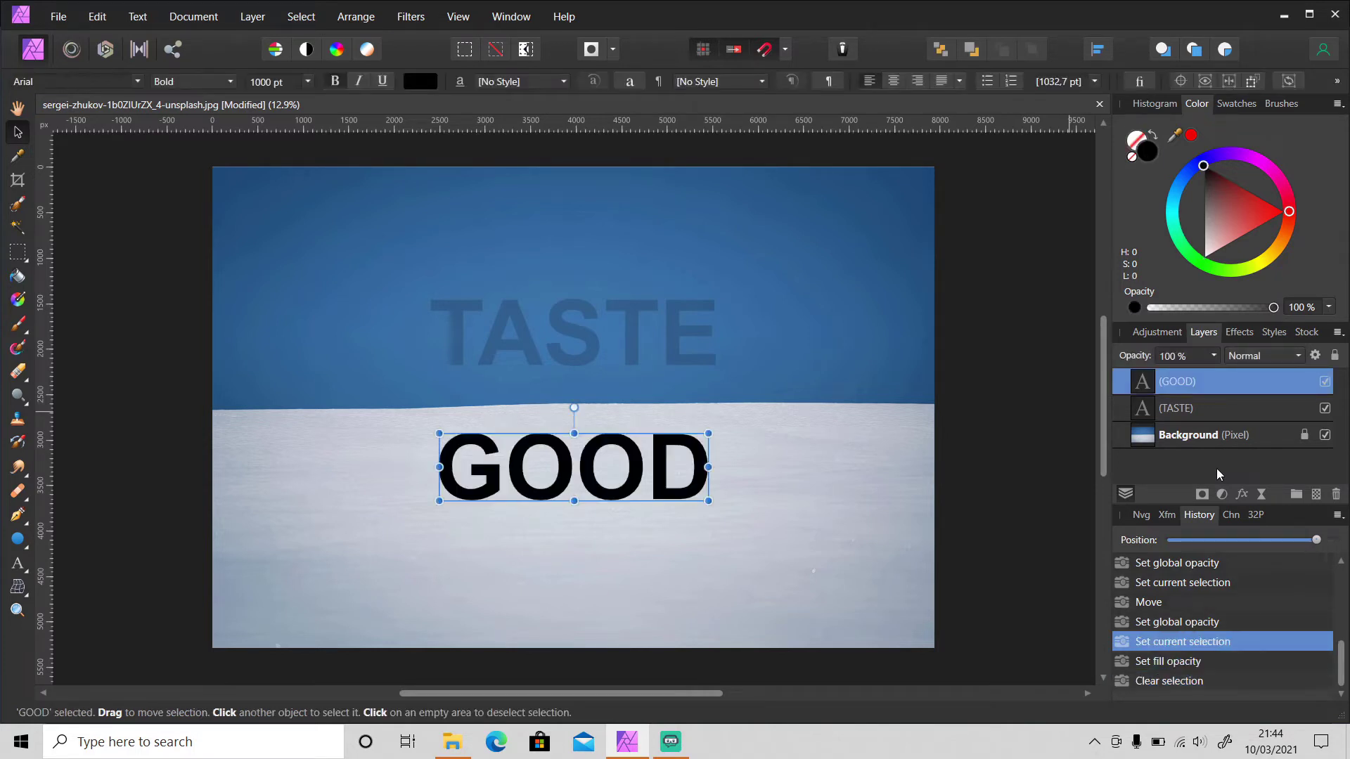
pyautogui.hotkey('ctrl', 'z')
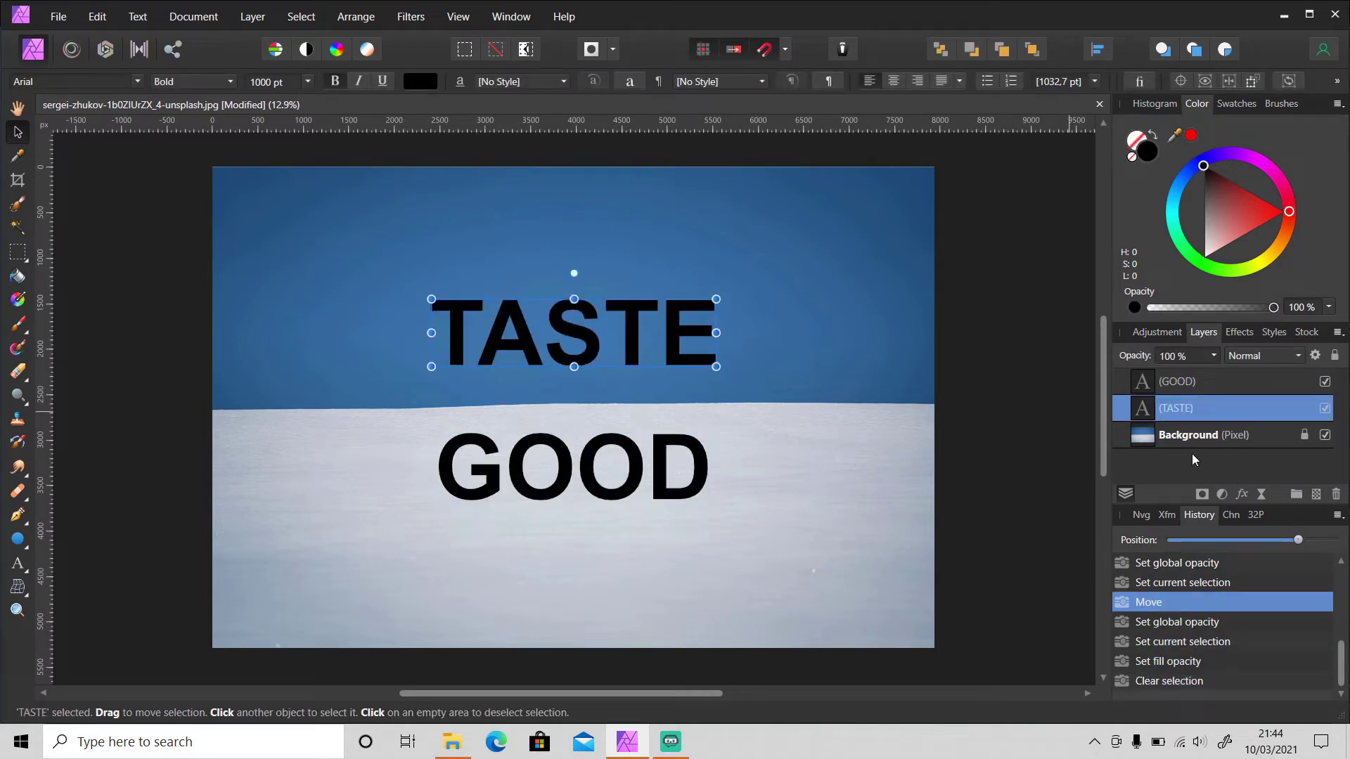
pyautogui.moveTo(1228, 389); pyautogui.dragTo(1240, 414)
# Step: Give TASTE a white outline with a 25 px radius
pyautogui.click(1243, 496)
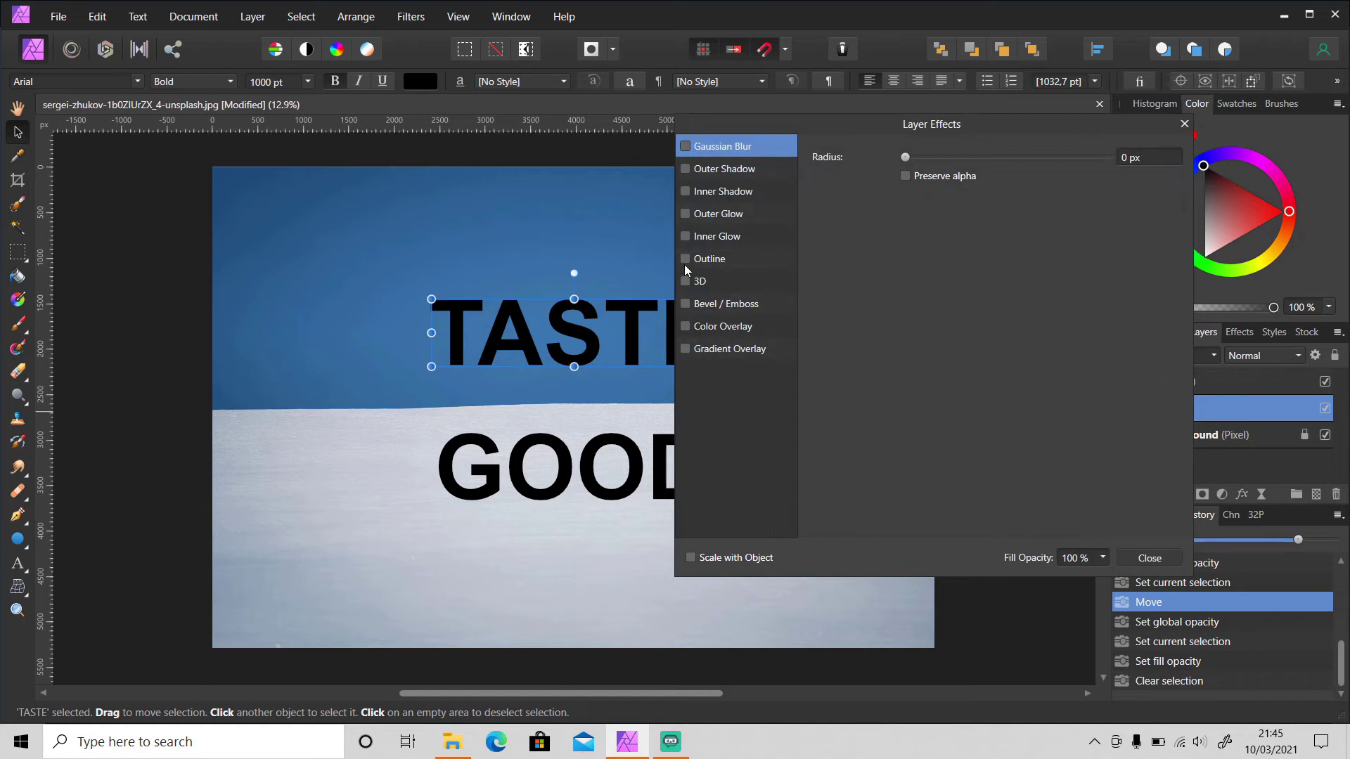
pyautogui.click(686, 260)
pyautogui.click(718, 259)
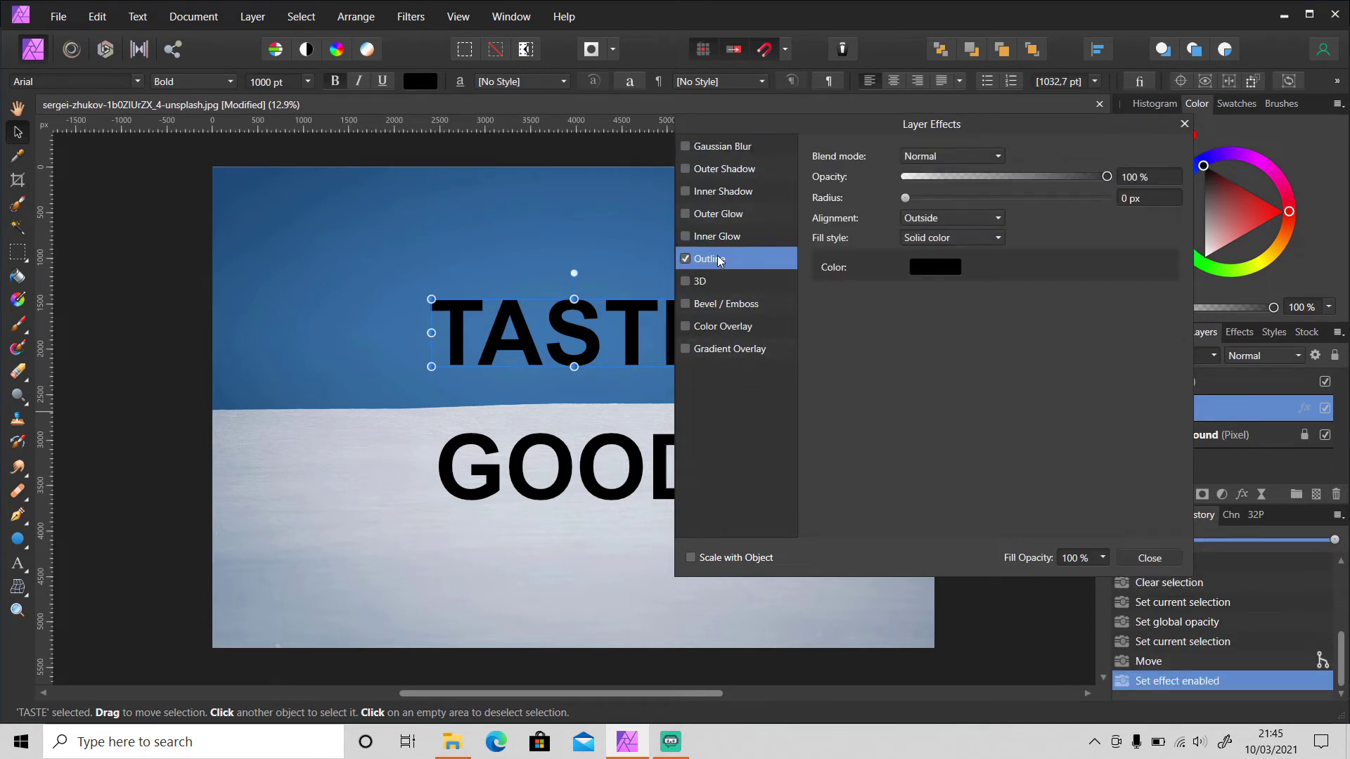
pyautogui.click(935, 266)
pyautogui.click(900, 342)
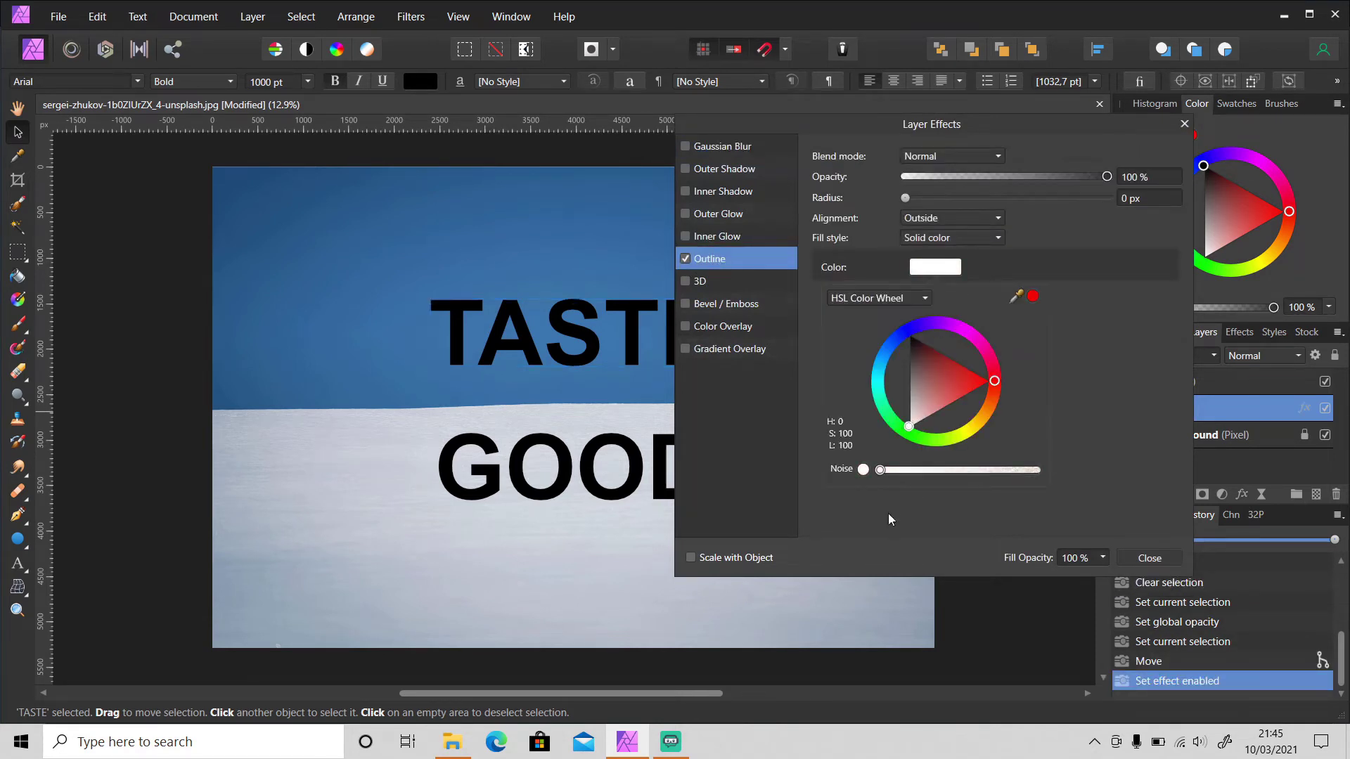
pyautogui.click(1123, 199)
pyautogui.write('25')
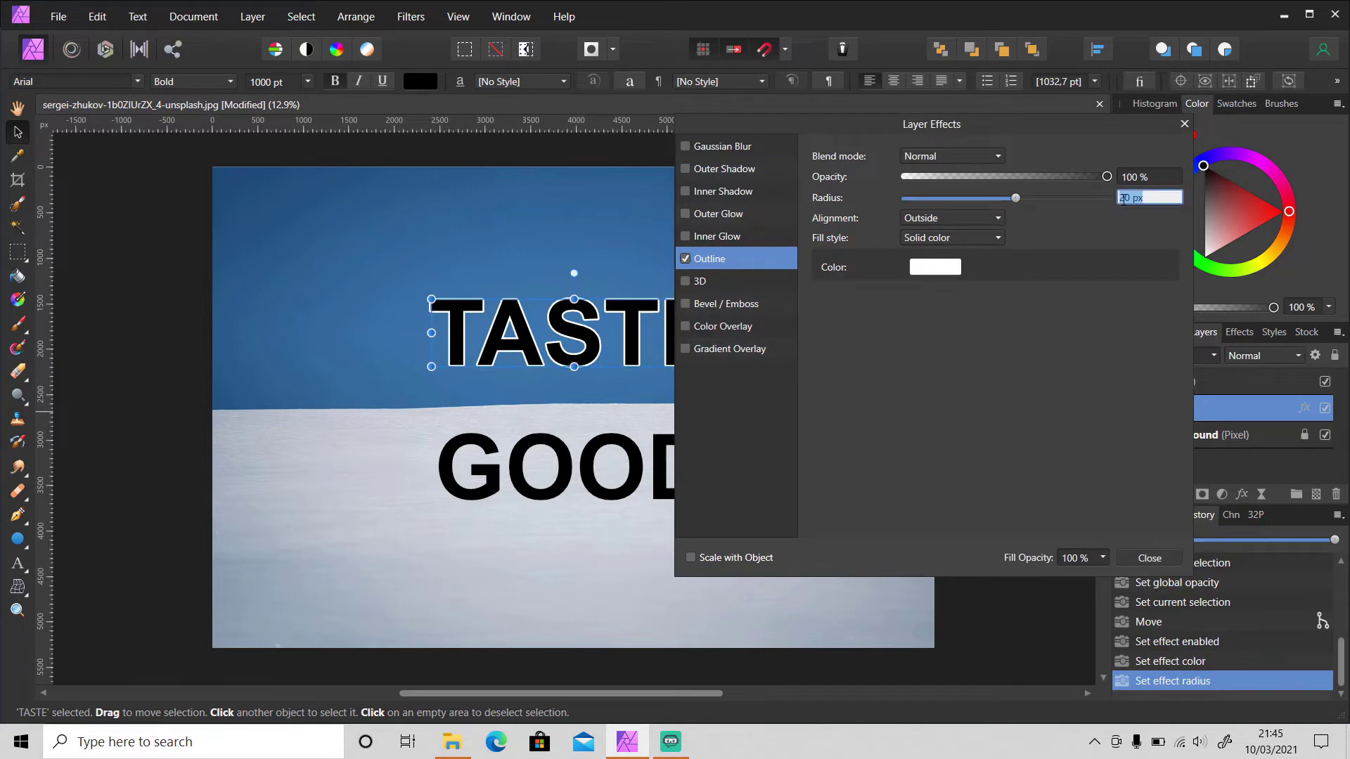
pyautogui.press('Return')
pyautogui.click(1184, 124)
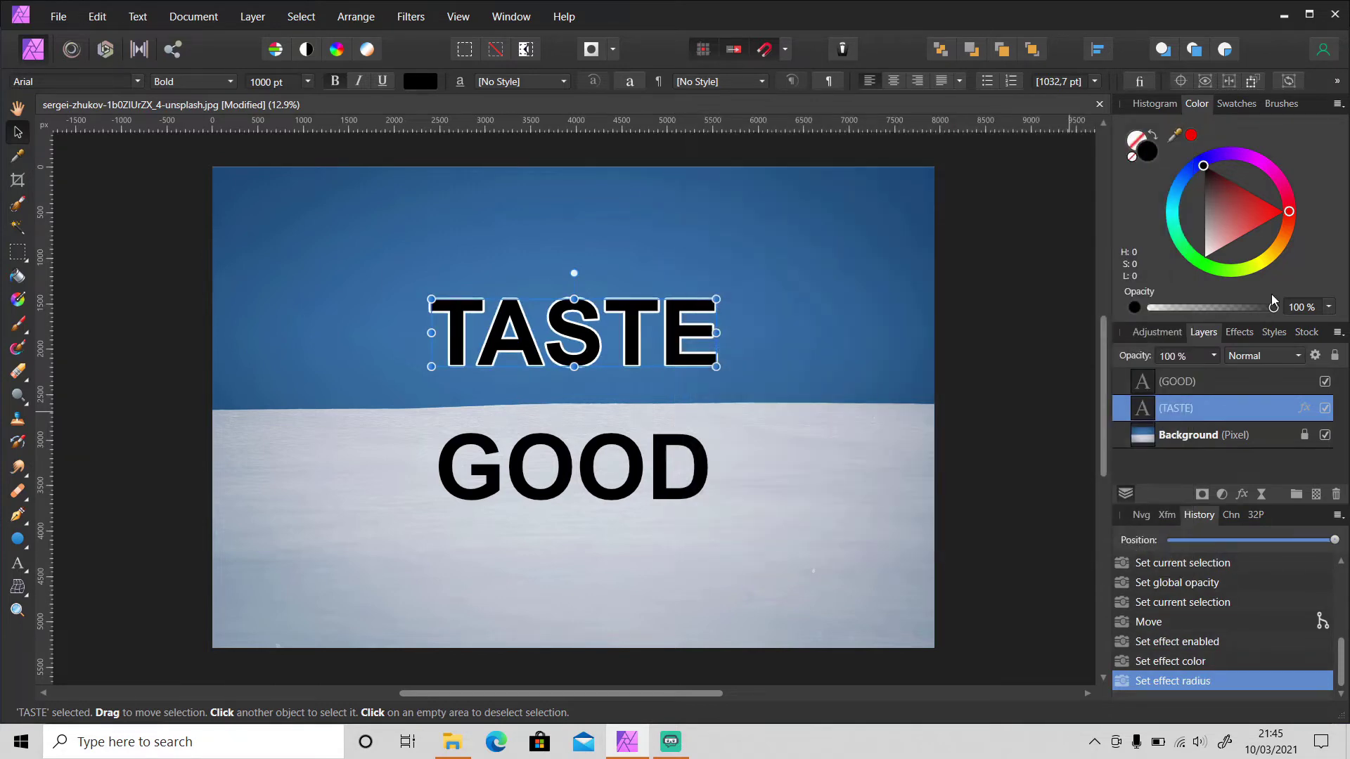
# Step: Give GOOD a blue outline with a 35 px radius
pyautogui.click(1276, 386)
pyautogui.click(1241, 494)
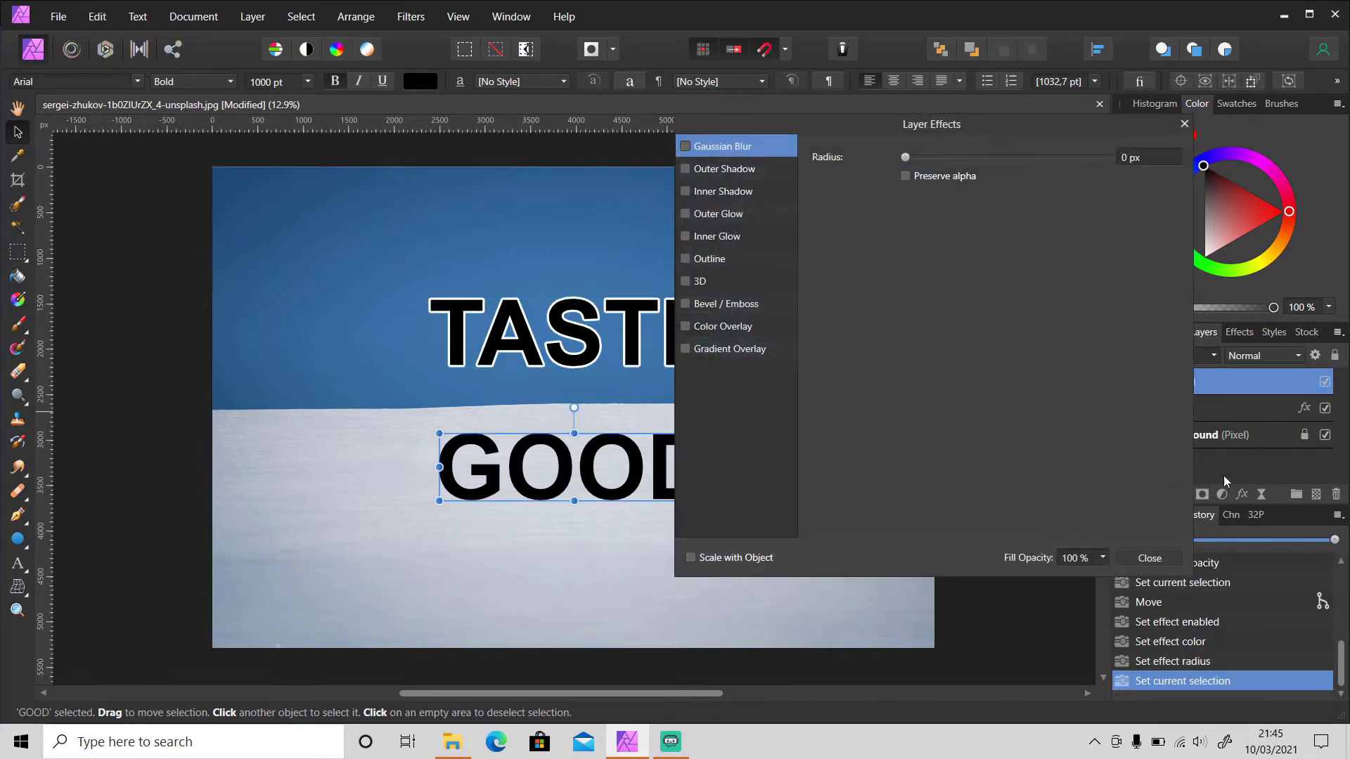
pyautogui.click(684, 259)
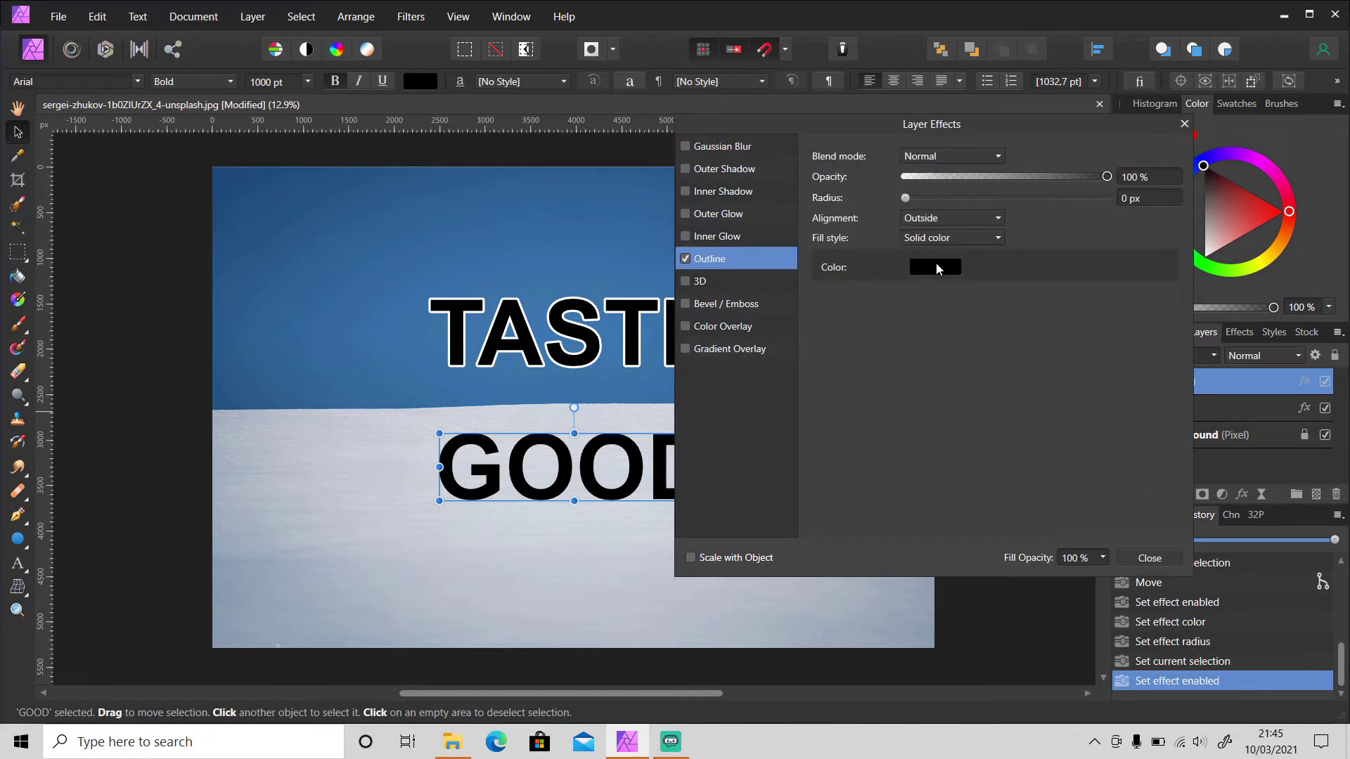
pyautogui.click(940, 267)
pyautogui.click(1139, 198)
pyautogui.write('35')
pyautogui.press('Return')
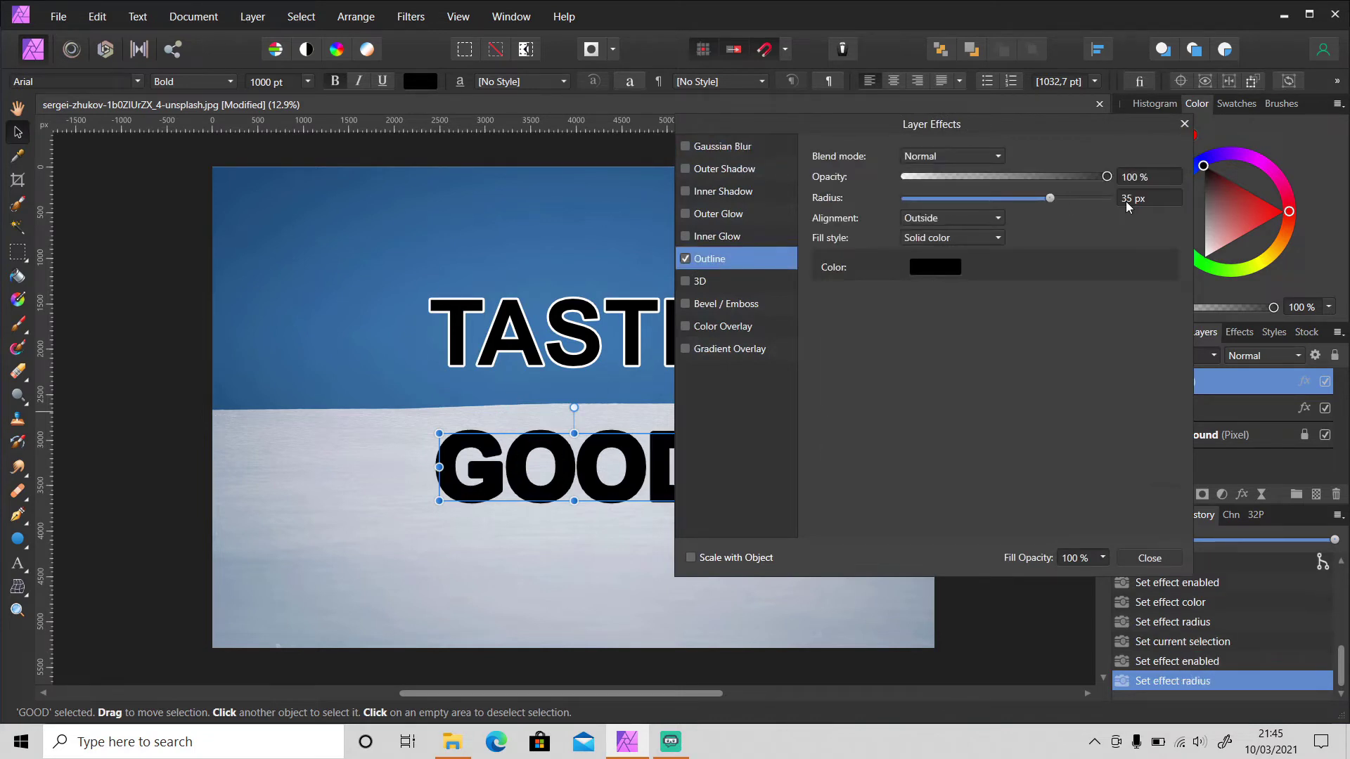
pyautogui.click(939, 267)
pyautogui.moveTo(882, 374); pyautogui.dragTo(899, 387)
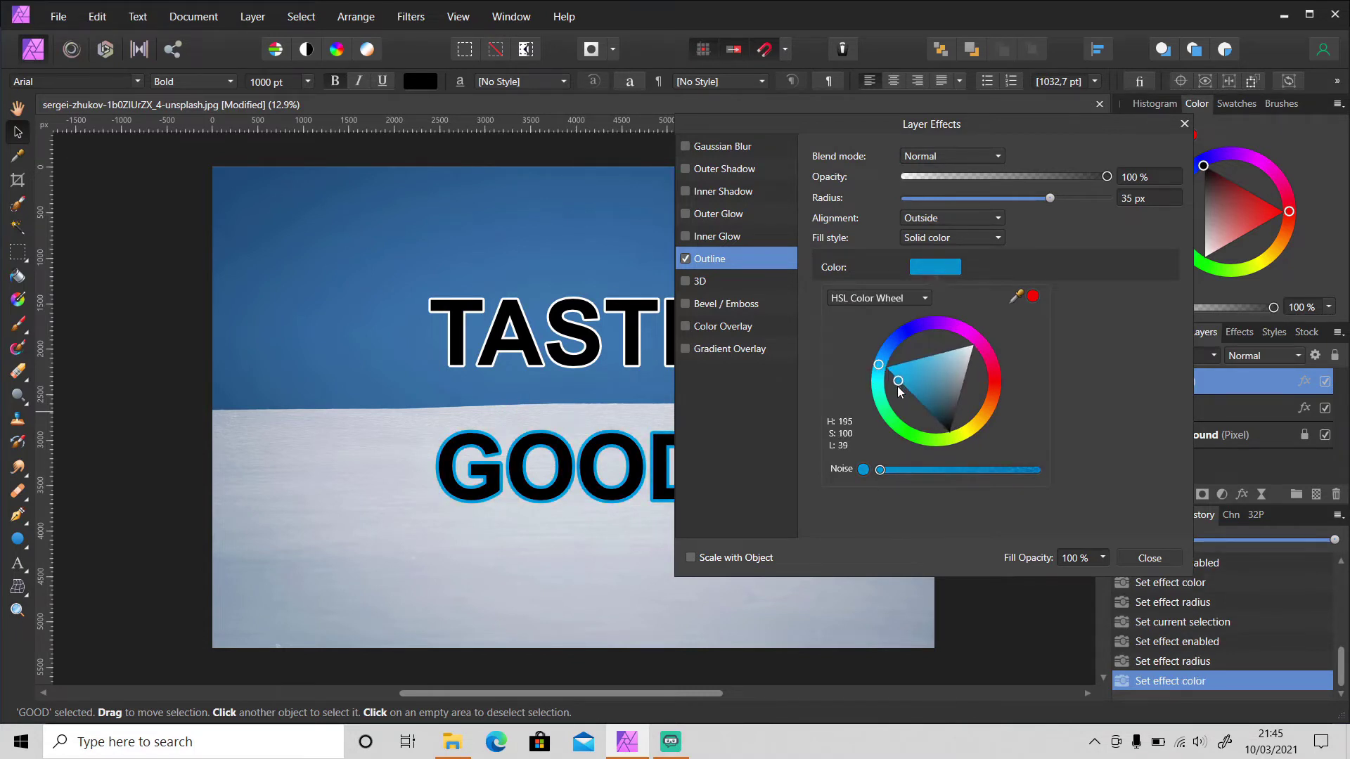
pyautogui.click(1146, 558)
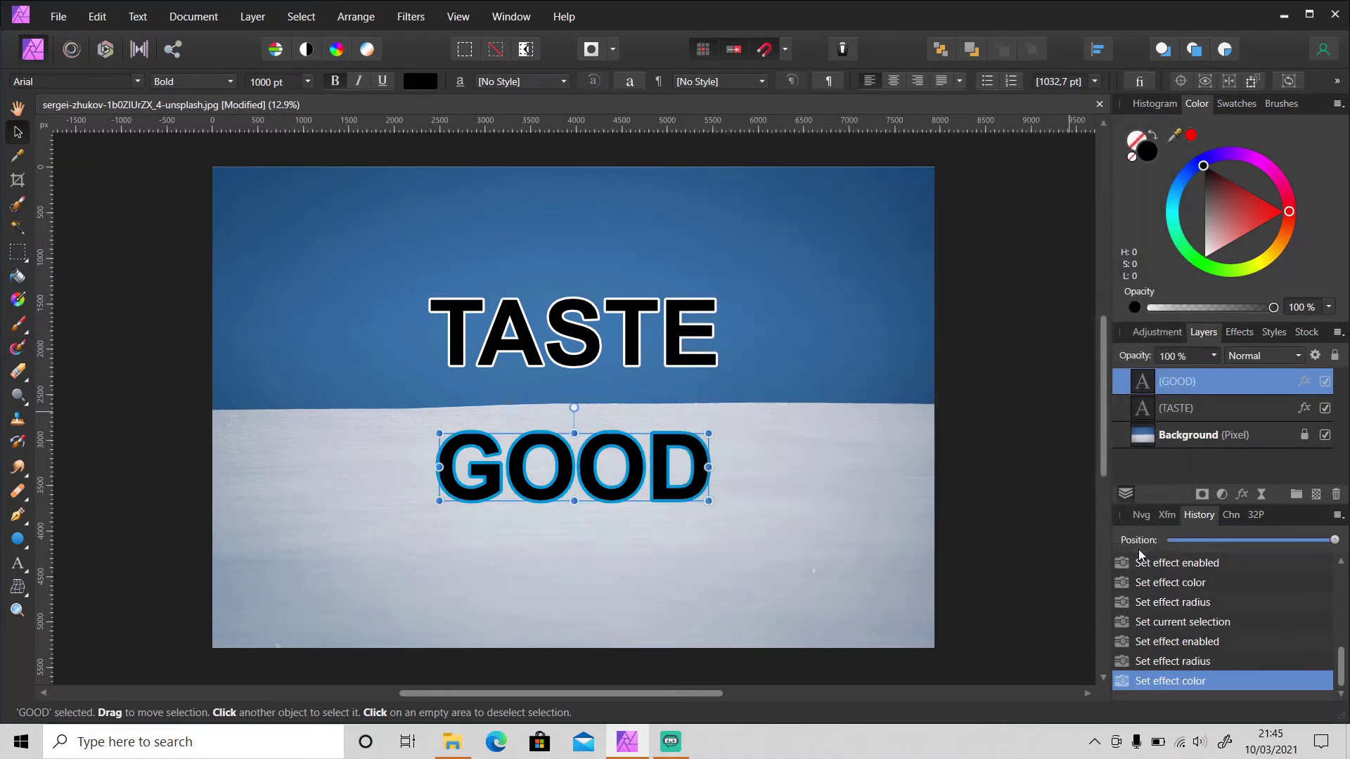
# Step: Fade the TASTE layer to 25% opacity
pyautogui.click(1215, 409)
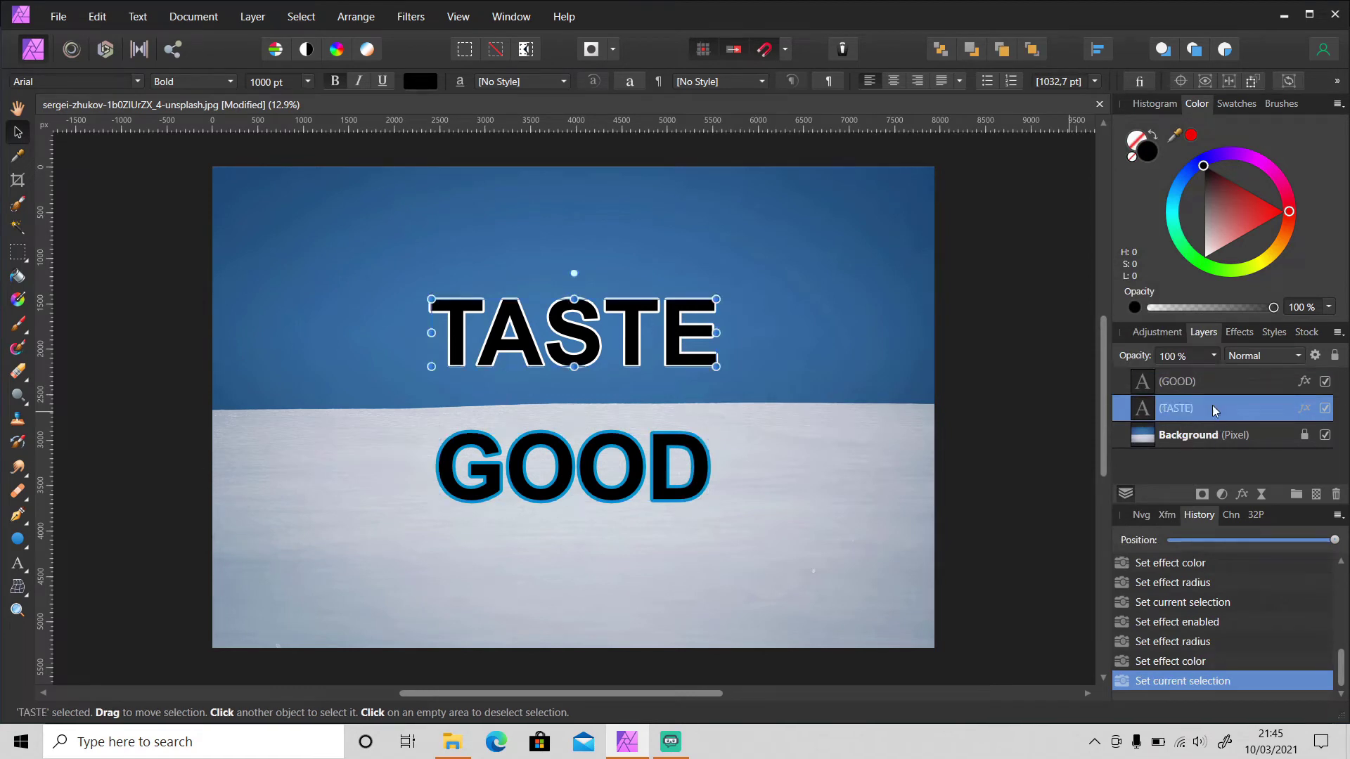
pyautogui.click(1215, 356)
pyautogui.moveTo(1217, 374); pyautogui.dragTo(1123, 383)
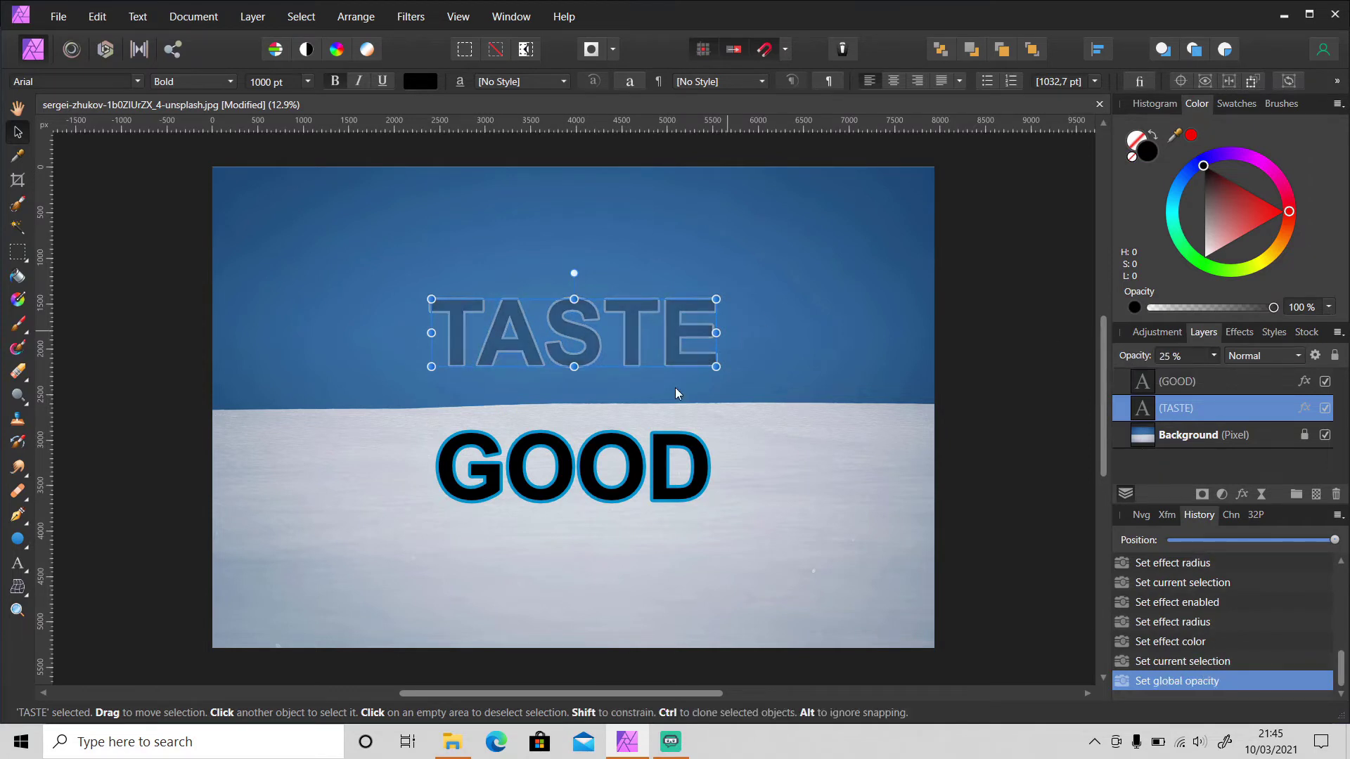
# Step: Lower GOOD's fill opacity to 25% in Layer Effects, keeping the outline solid
pyautogui.click(1204, 385)
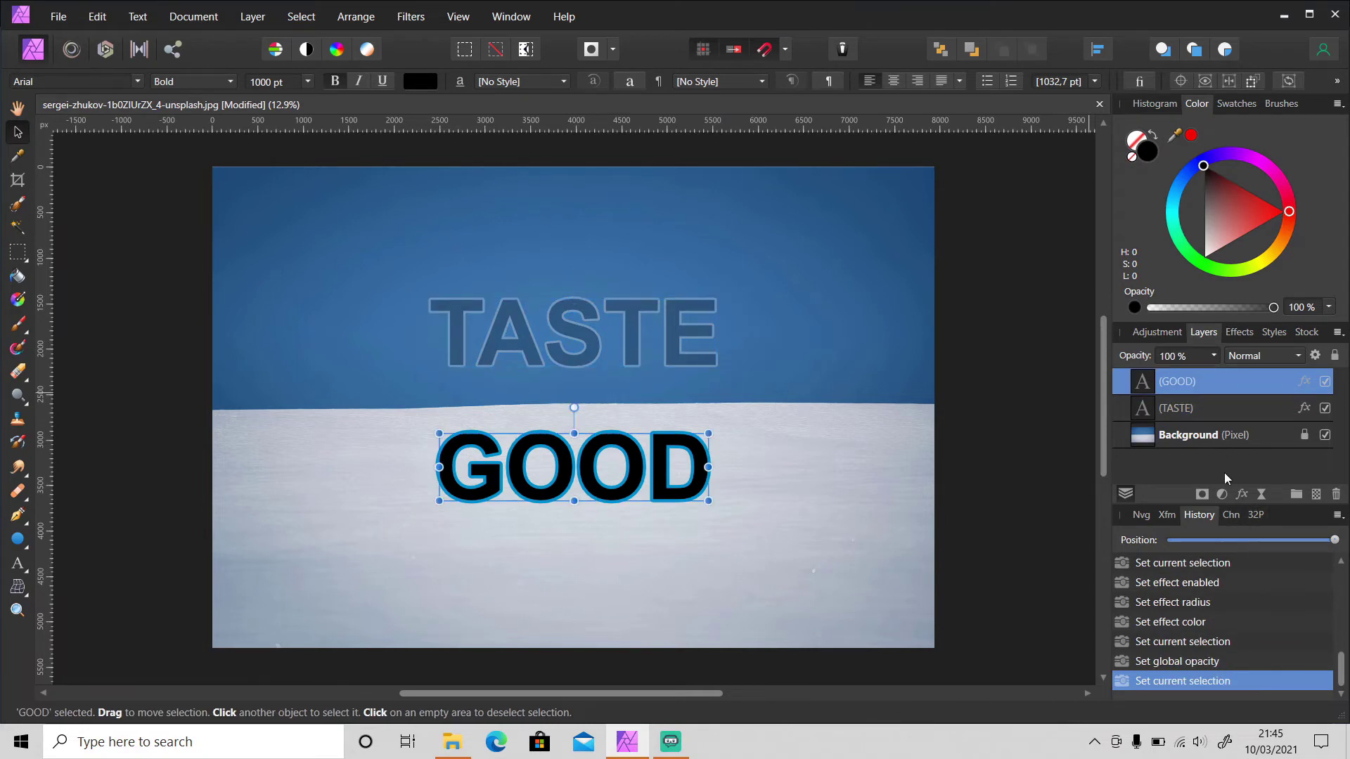
pyautogui.click(1242, 495)
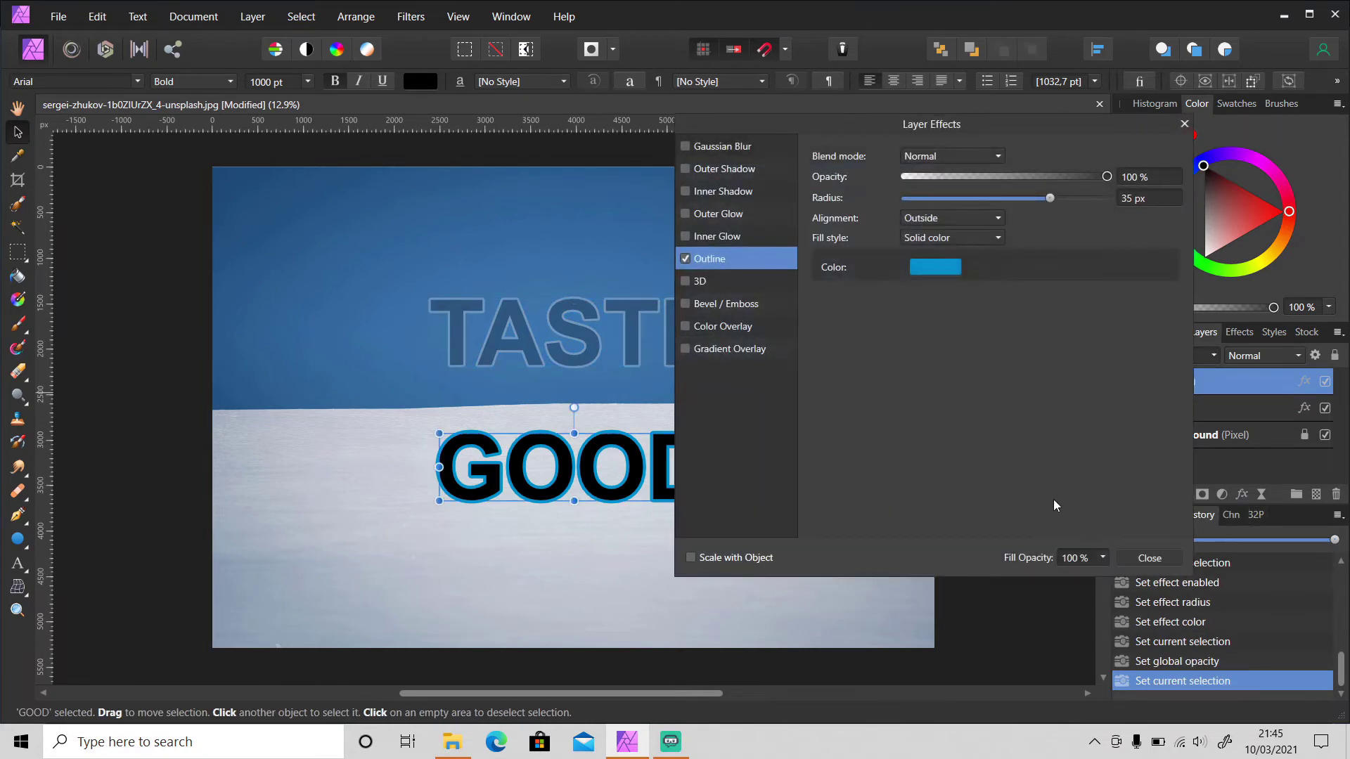
pyautogui.click(1104, 558)
pyautogui.moveTo(1105, 575); pyautogui.dragTo(1014, 578)
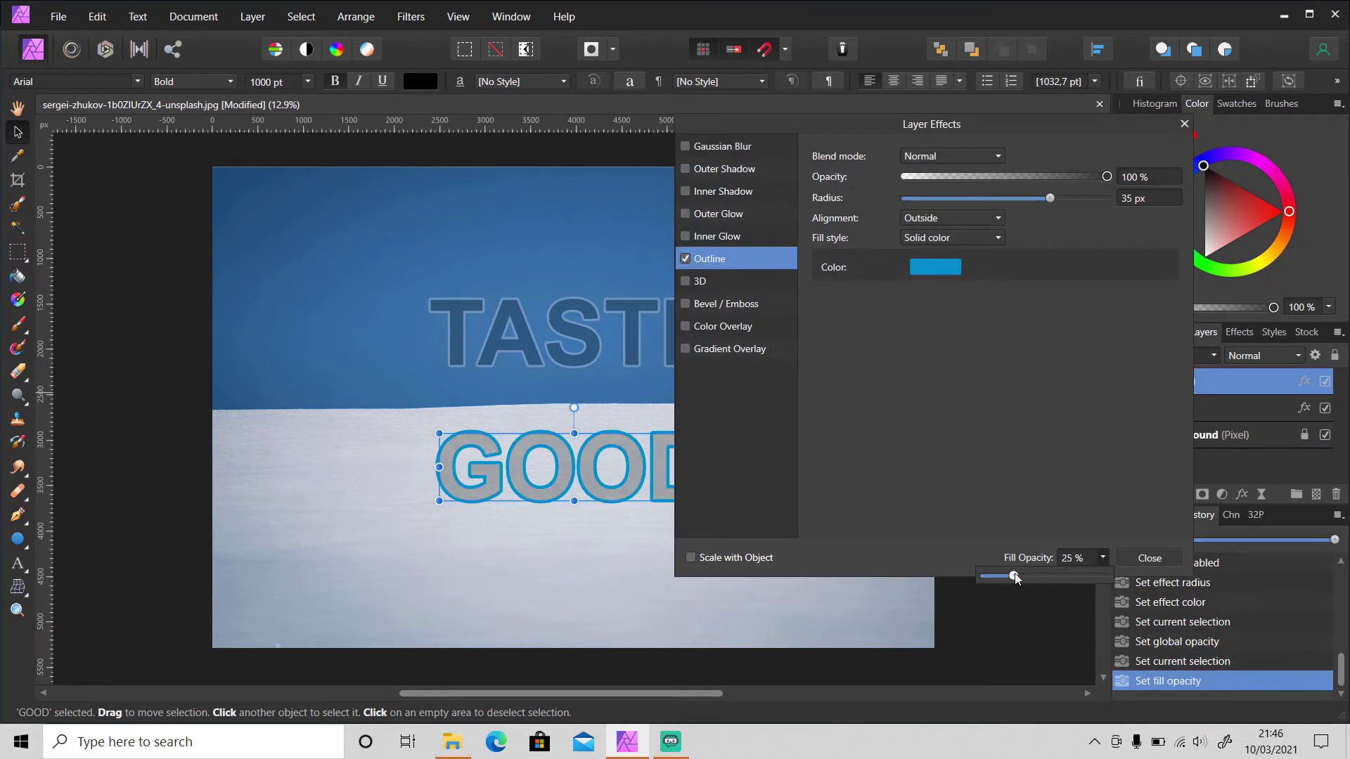
pyautogui.click(1183, 126)
# Step: Zoom in and nudge the TASTE layer's opacity slider, leaving it at about 25%
pyautogui.click(1021, 469)
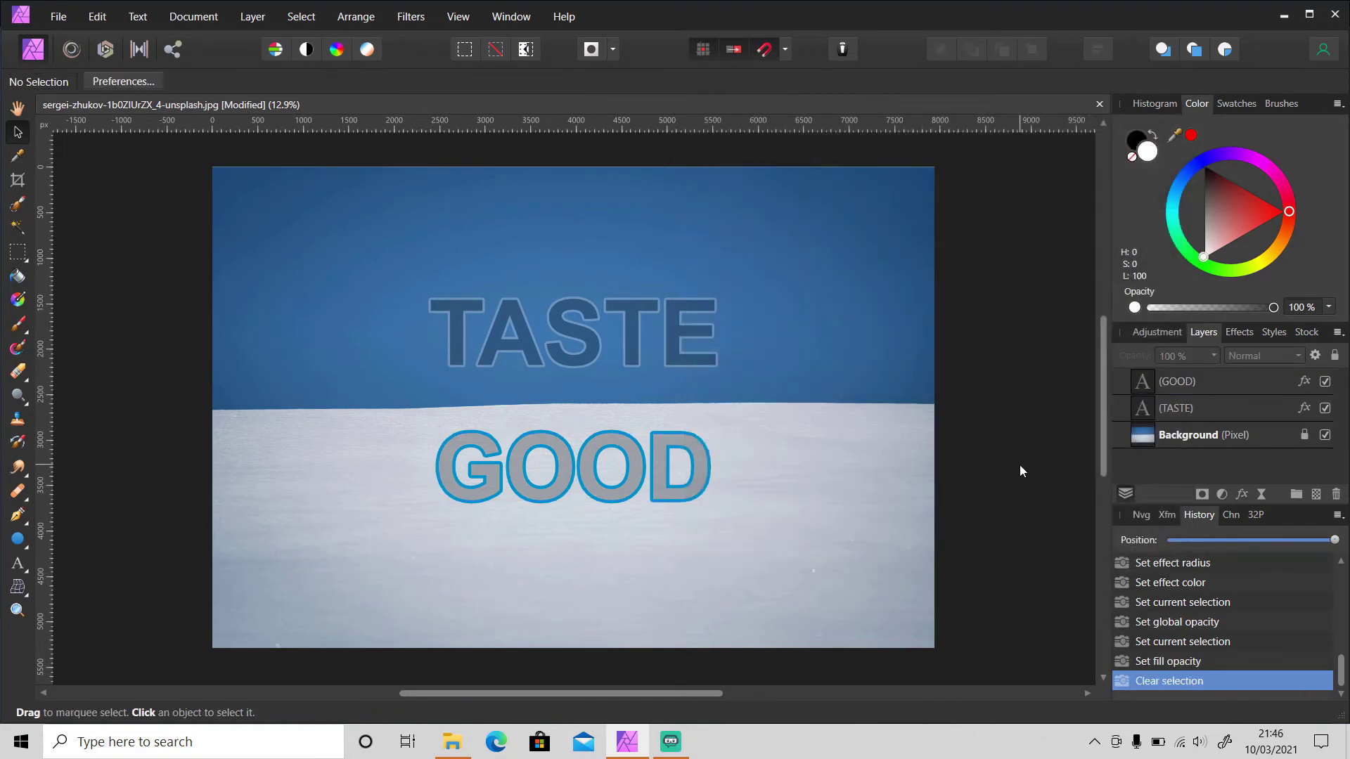
pyautogui.scroll(4, 585, 383)
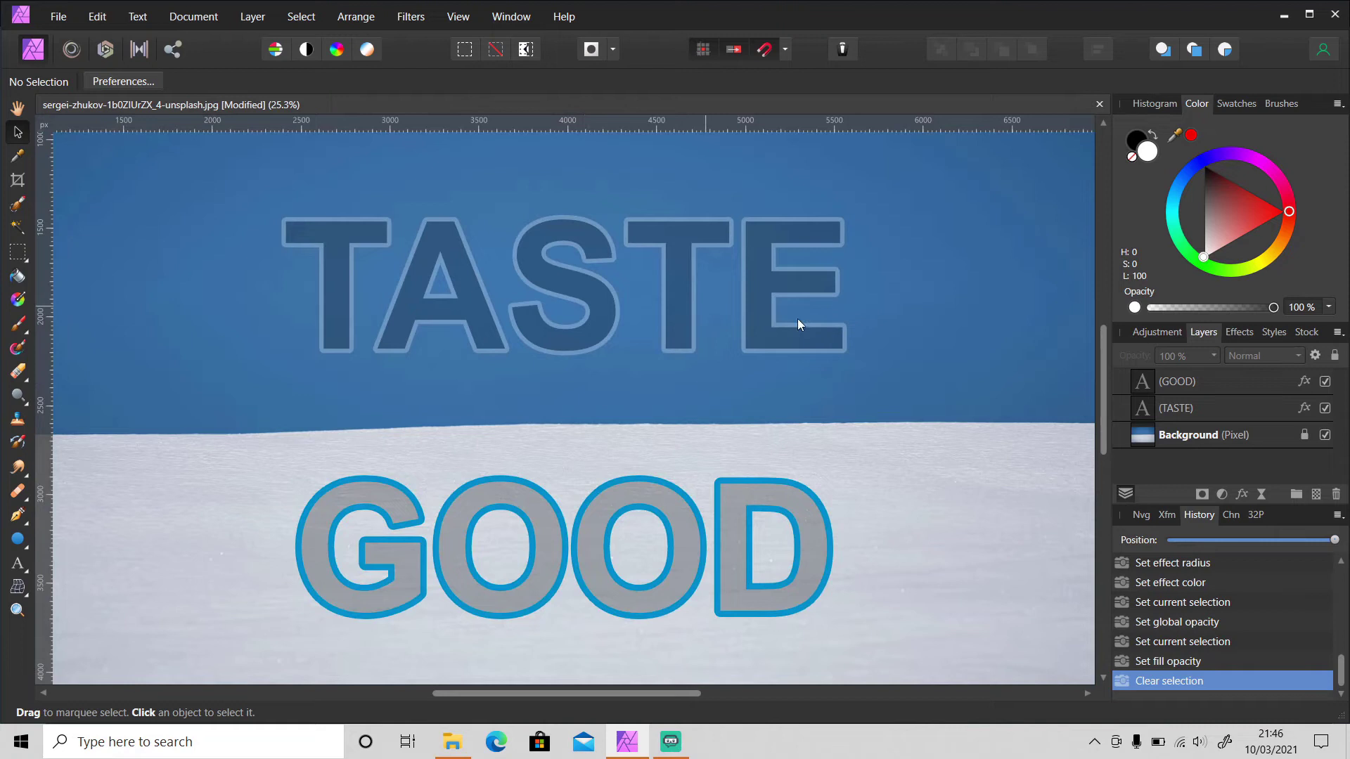
pyautogui.click(1210, 408)
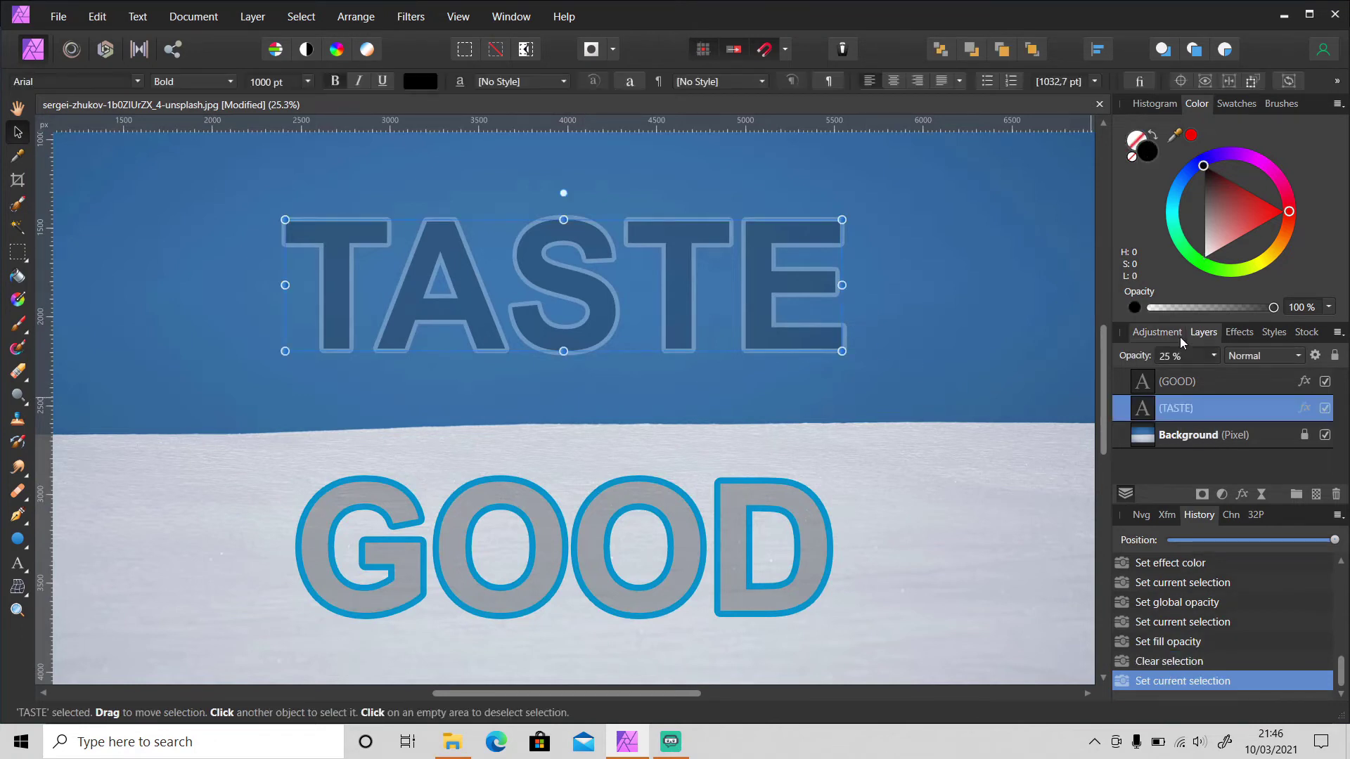
pyautogui.click(1212, 361)
pyautogui.moveTo(1212, 376)
pyautogui.mouseDown()
pyautogui.moveTo(1178, 380)
pyautogui.moveTo(1217, 378)
pyautogui.mouseUp()
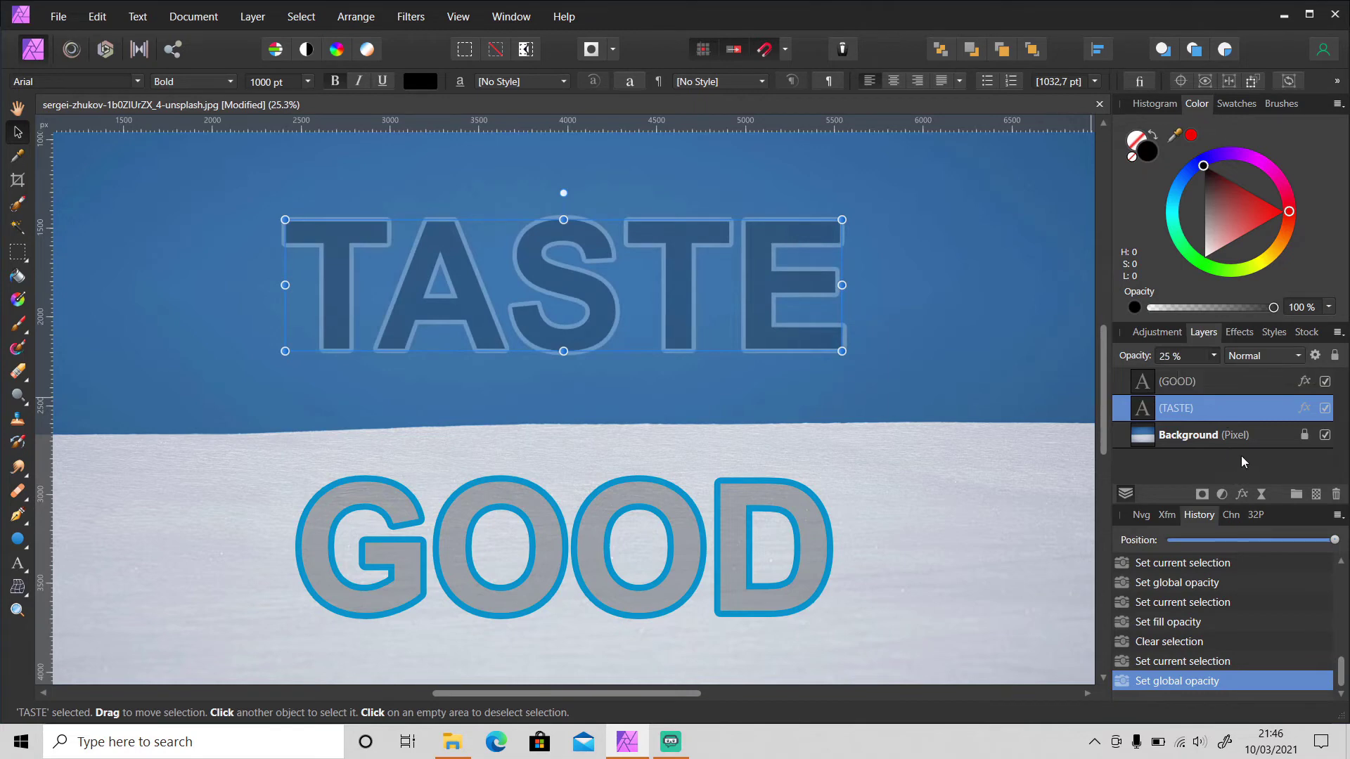
# Step: Drop GOOD's fill opacity to 0% so only its blue outline shows
pyautogui.click(1213, 382)
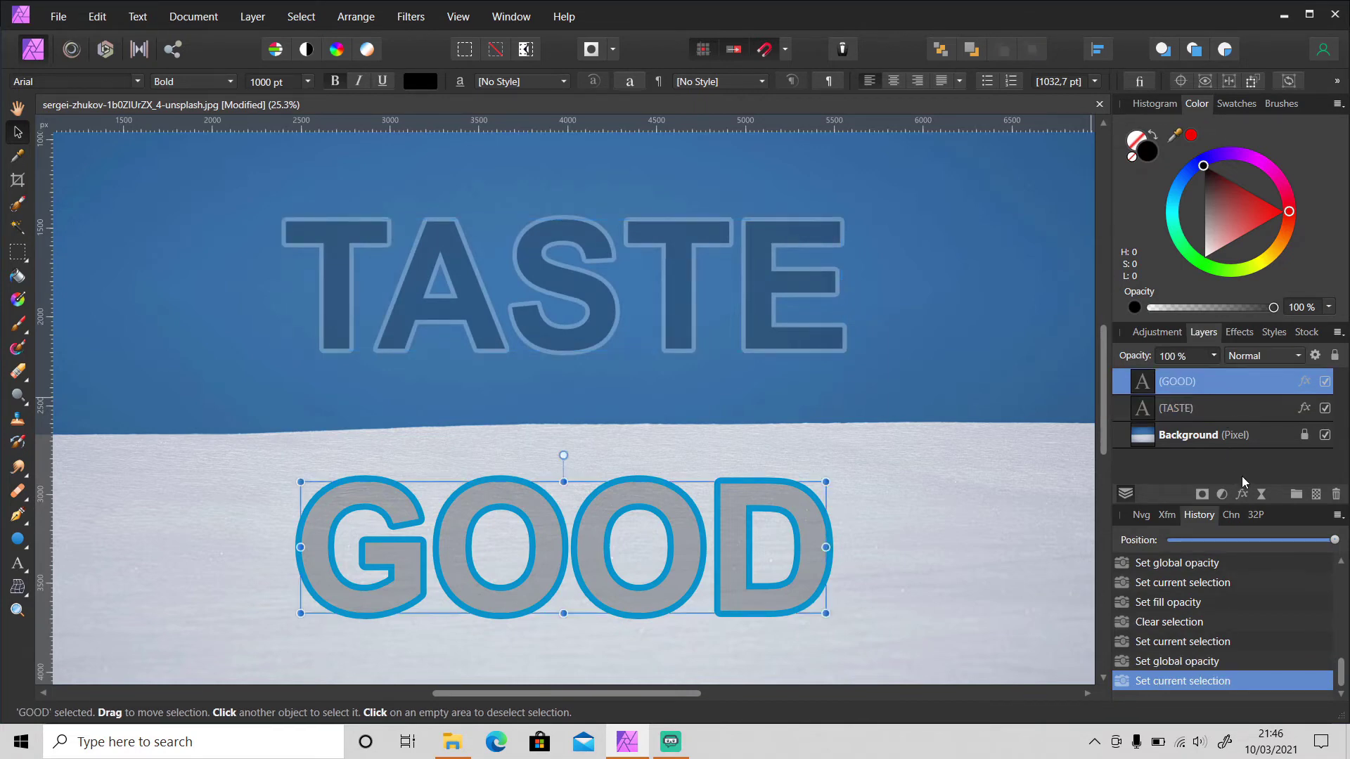
pyautogui.click(1242, 495)
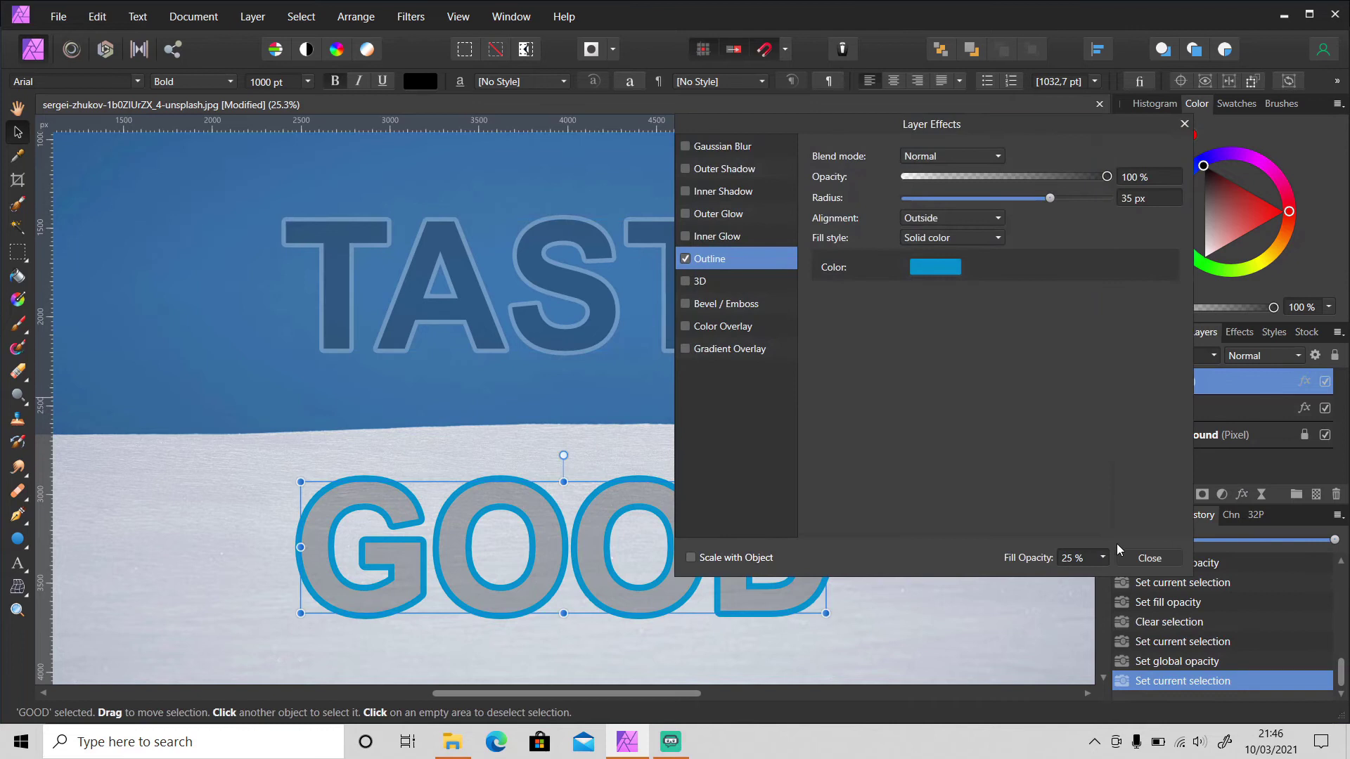
pyautogui.click(1104, 561)
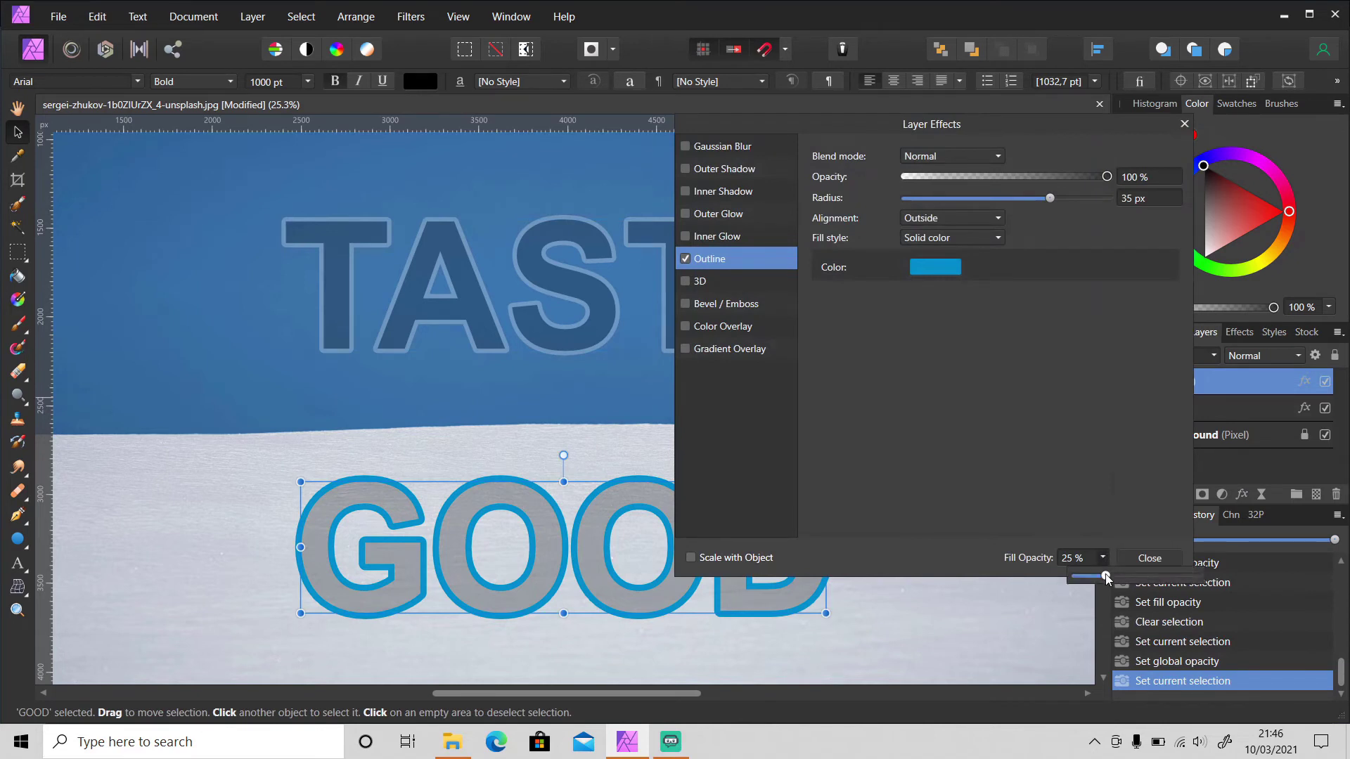
pyautogui.moveTo(1108, 577); pyautogui.dragTo(1048, 585)
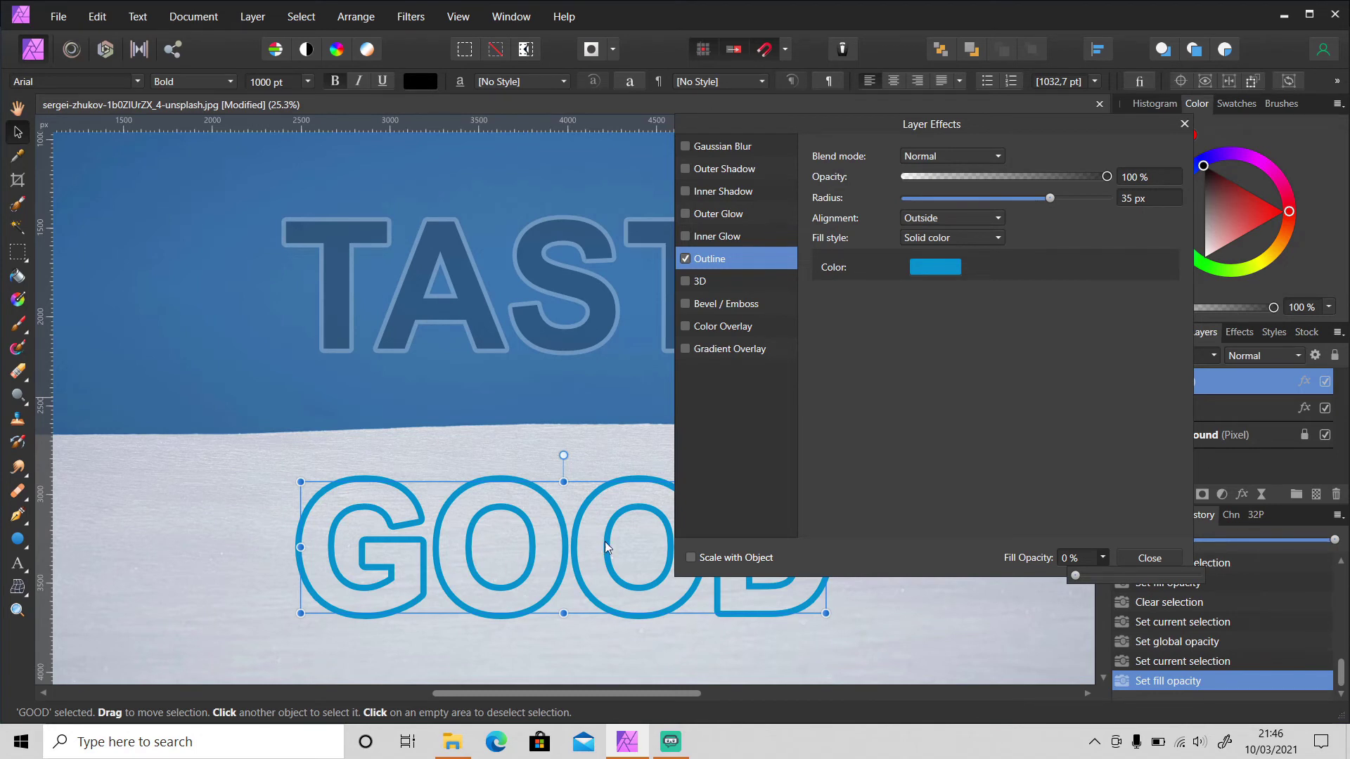
pyautogui.moveTo(1075, 577)
pyautogui.mouseDown()
pyautogui.moveTo(1101, 578)
pyautogui.moveTo(1075, 576)
pyautogui.mouseUp()
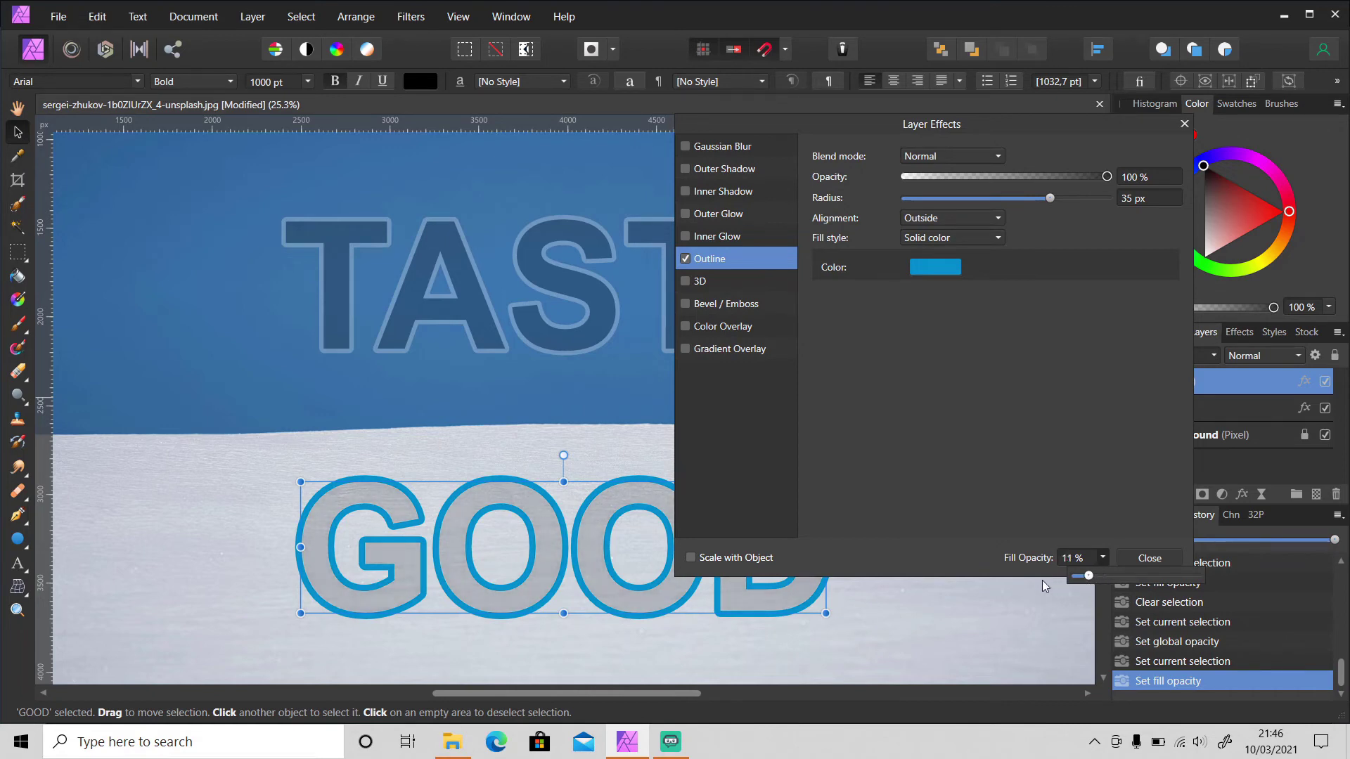
pyautogui.click(1186, 126)
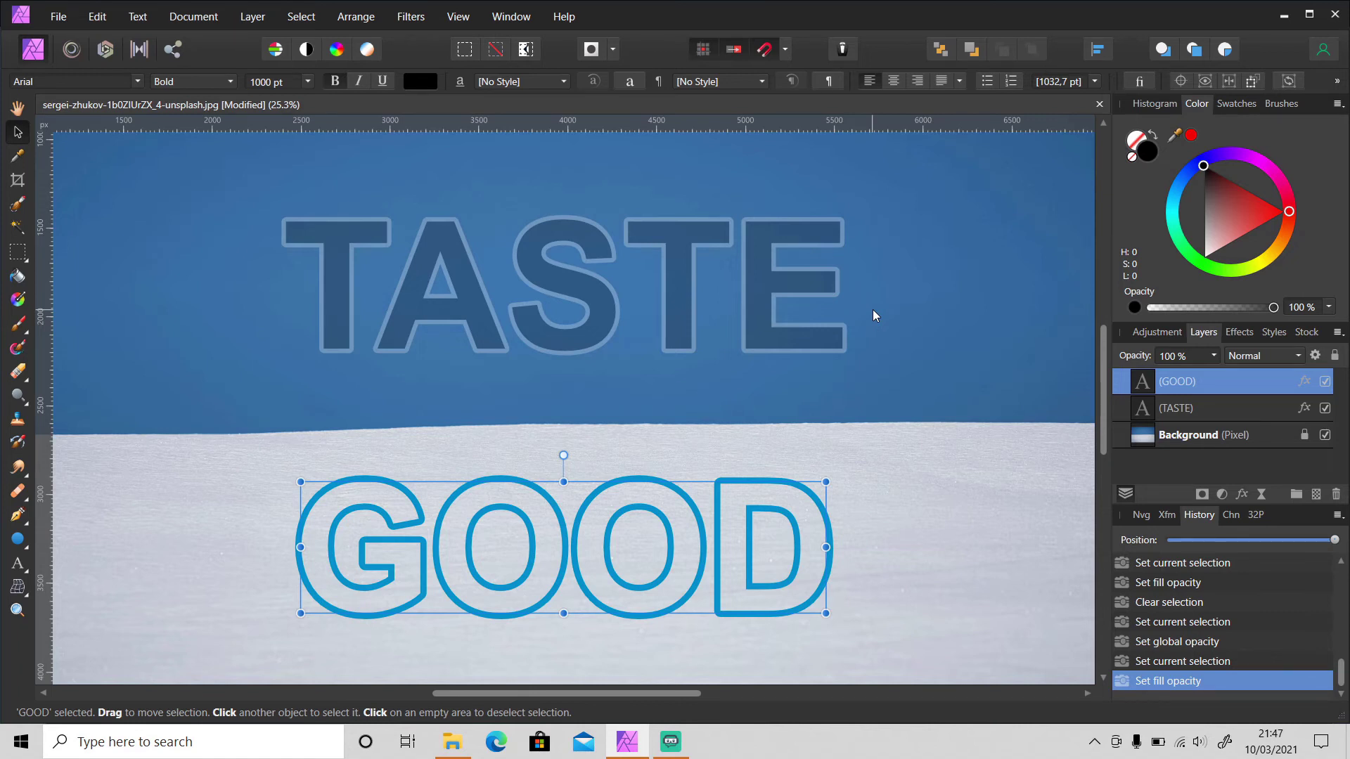
# Step: Deselect GOOD and zoom out to see the whole photo with both words
pyautogui.click(924, 488)
pyautogui.hotkey('ctrl', '-')
pyautogui.click(1030, 534)
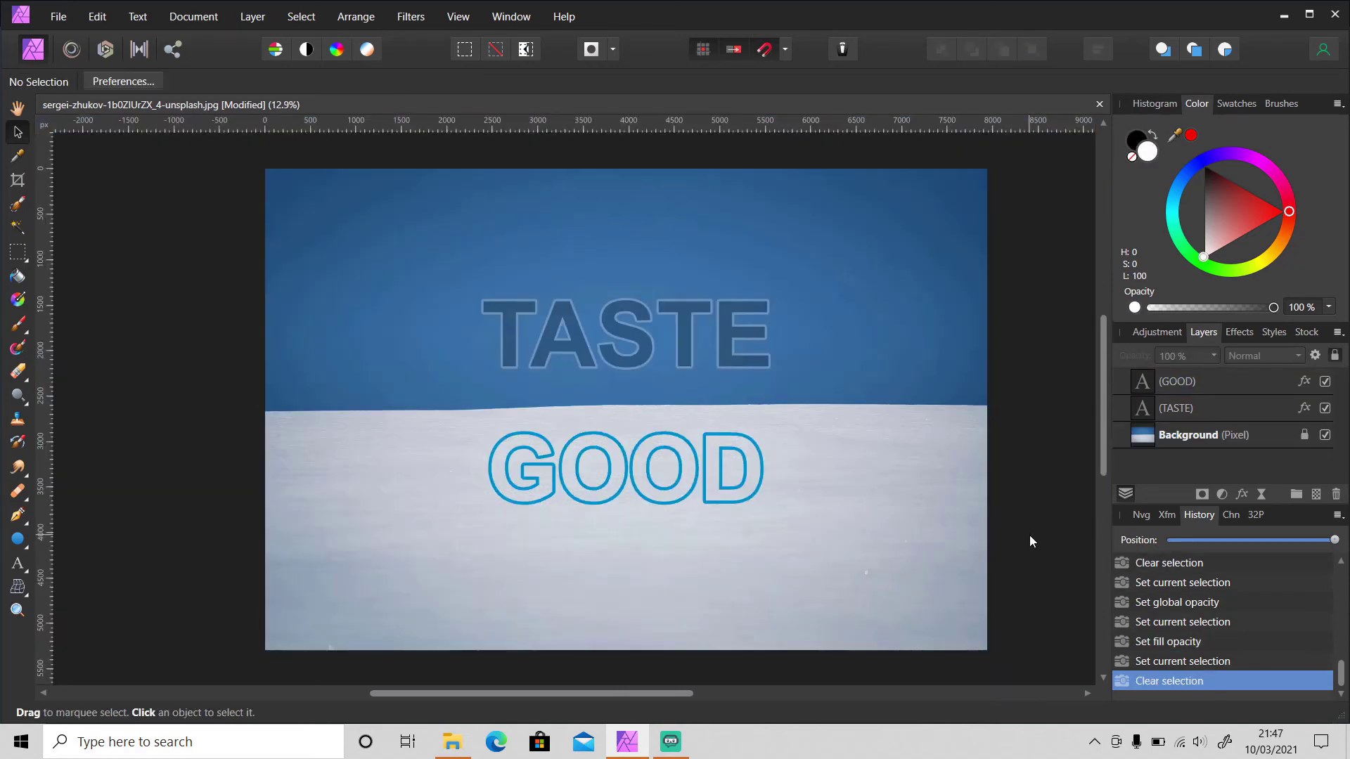